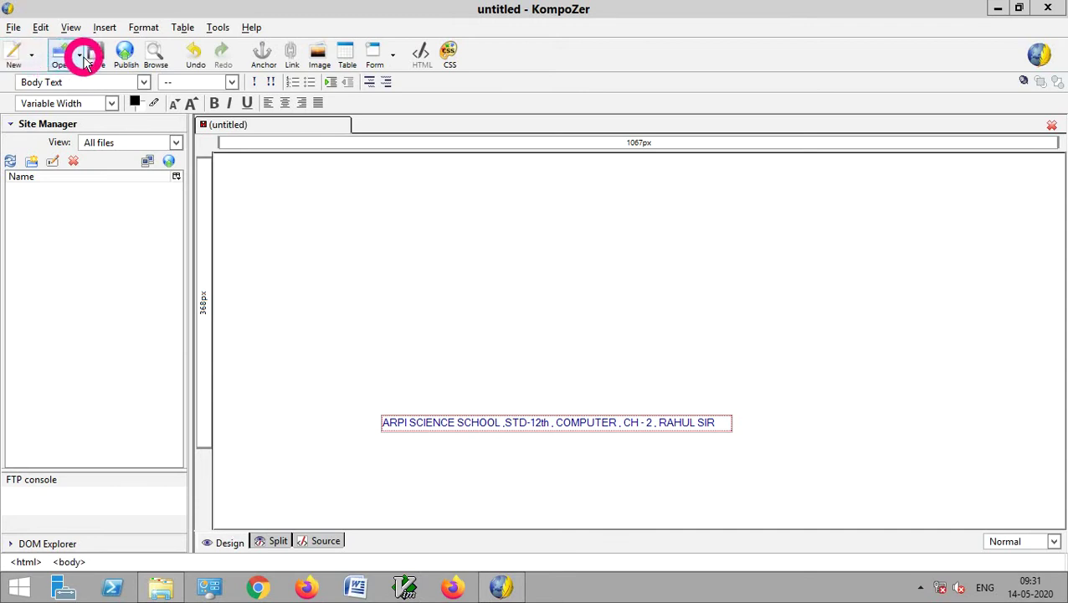
left_click(326, 64)
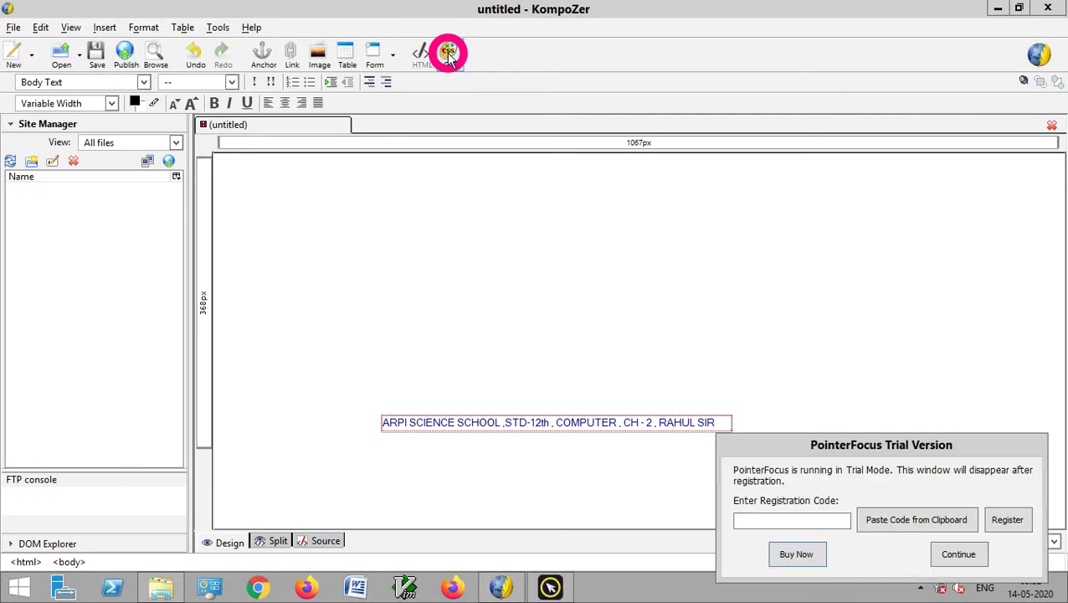
left_click(961, 554)
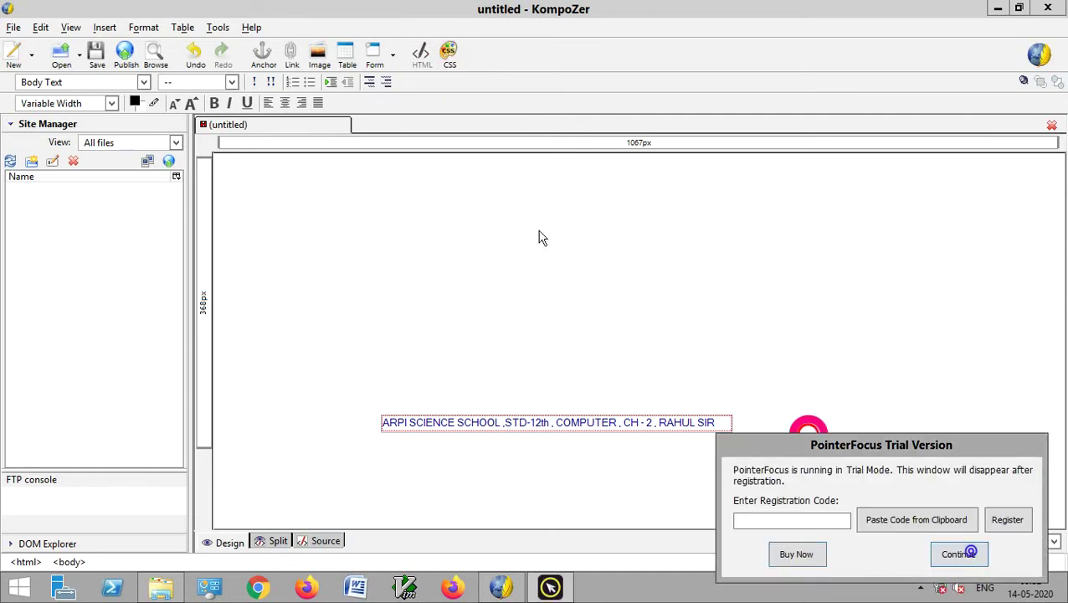
left_click(948, 556)
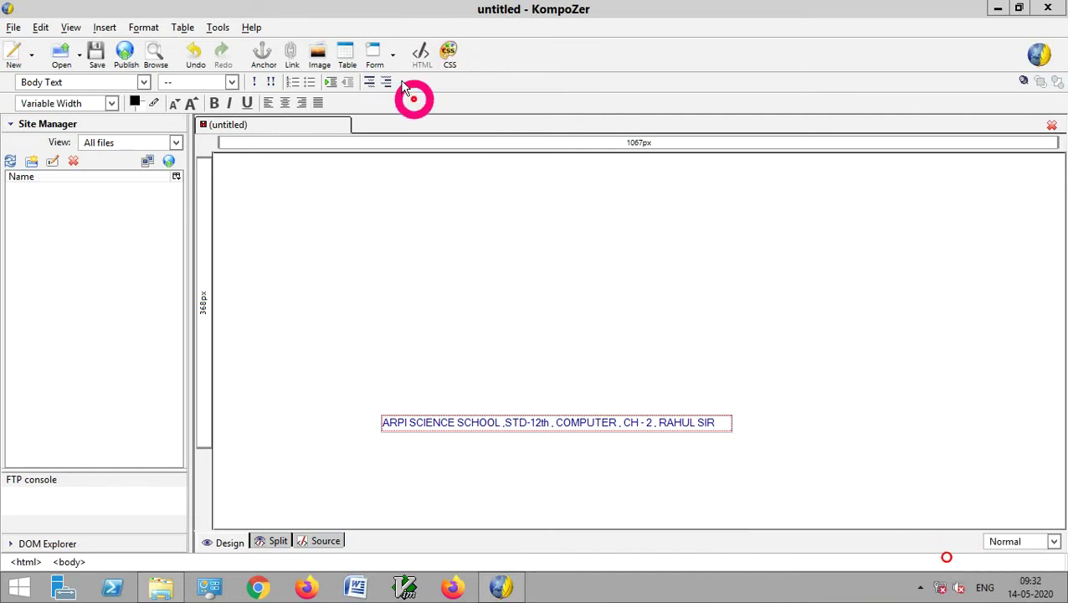
left_click(448, 52)
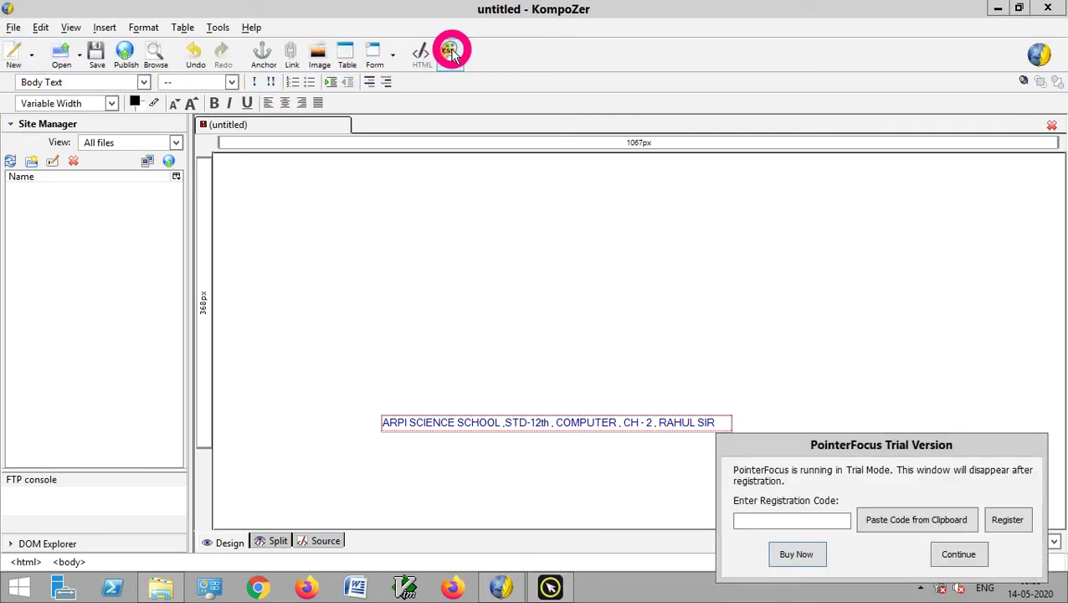
left_click(958, 555)
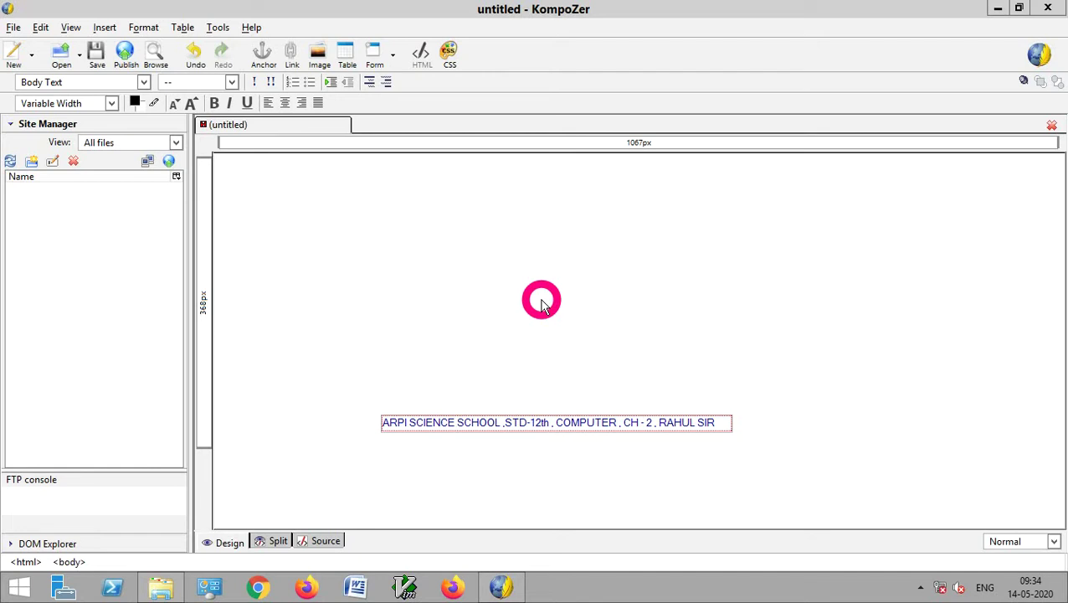
left_click(450, 55)
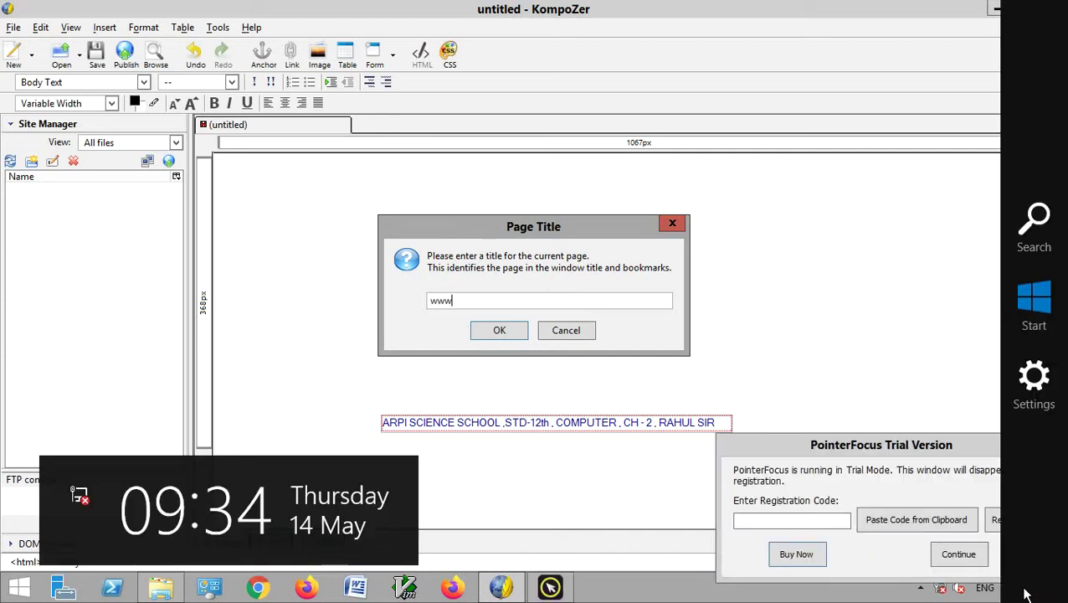
left_click(958, 555)
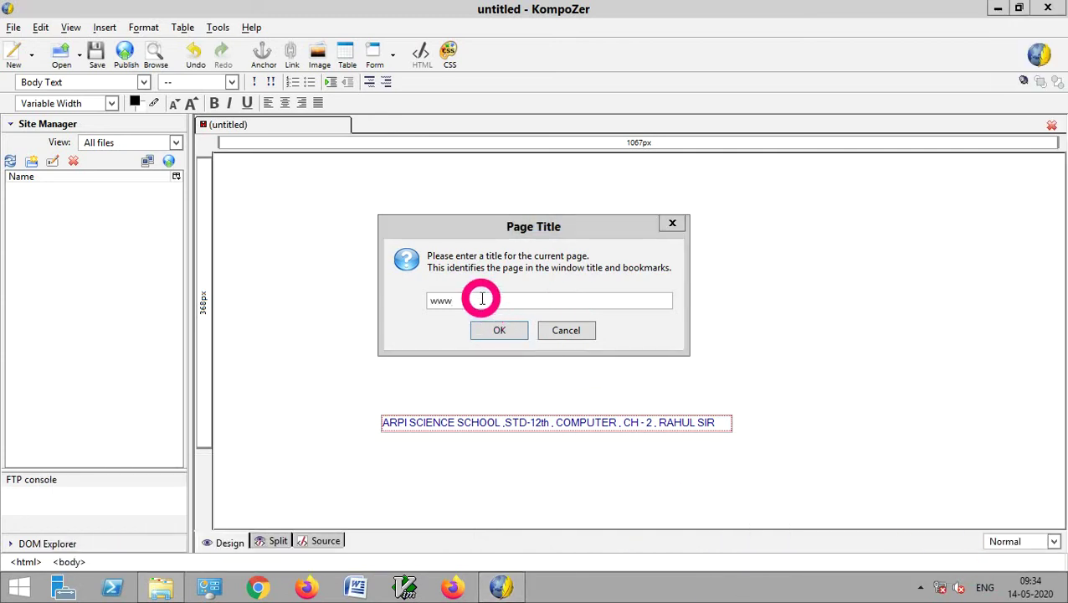
left_click(479, 300)
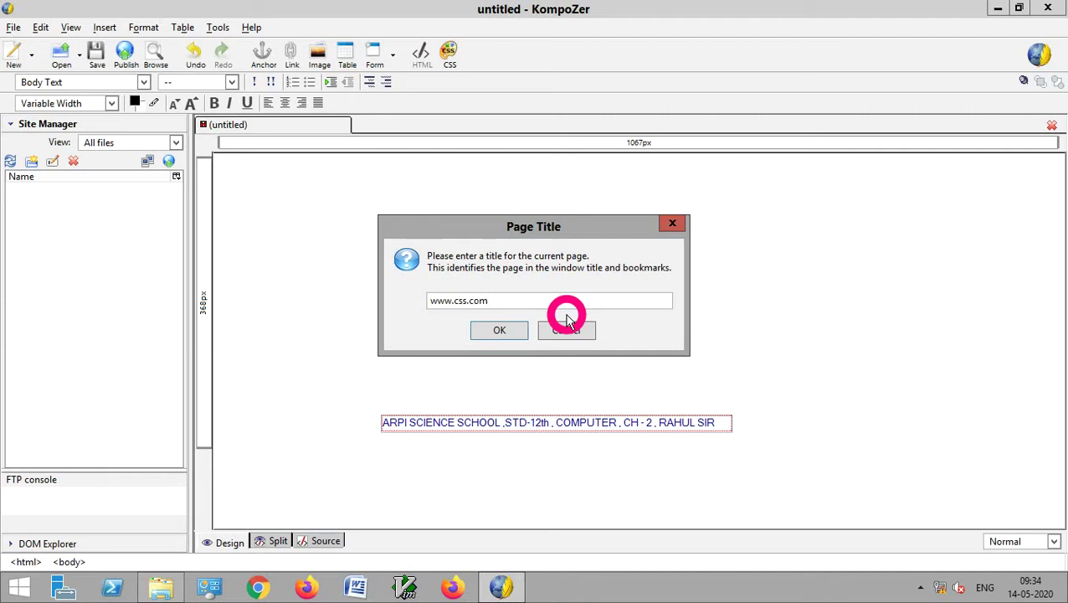
left_click(502, 331)
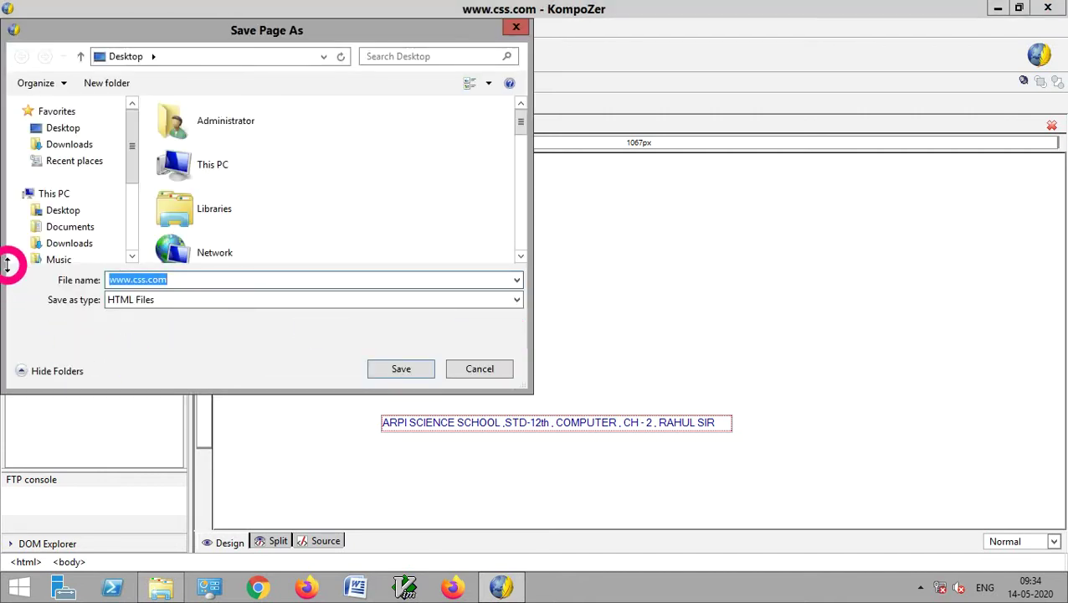
Step: Save the page on the Desktop as an HTML file named css1.html, declining to replace the existing css.html
left_click(72, 130)
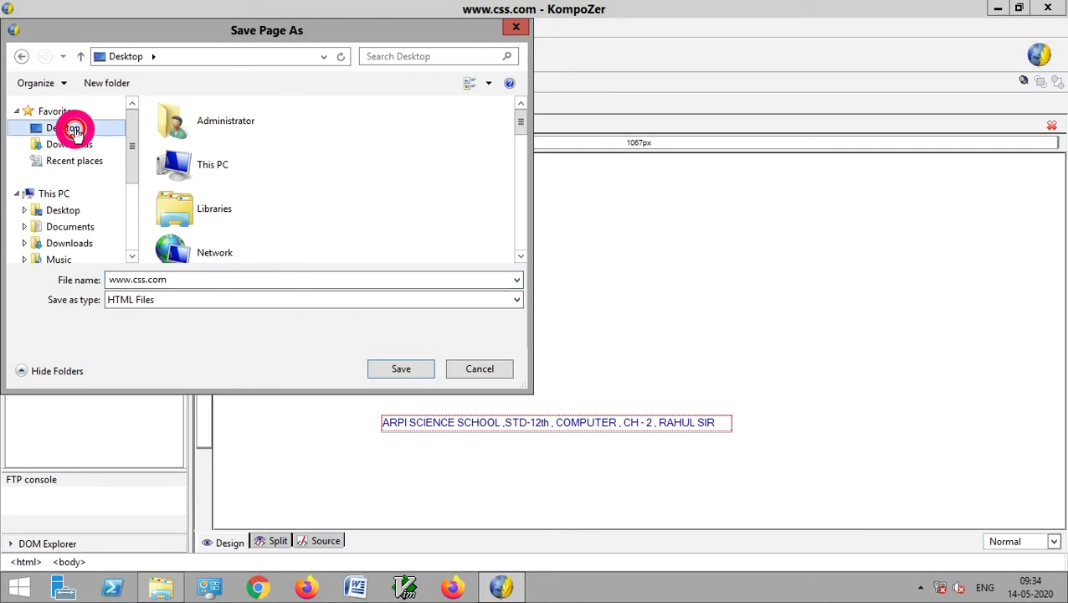
double_click(185, 280)
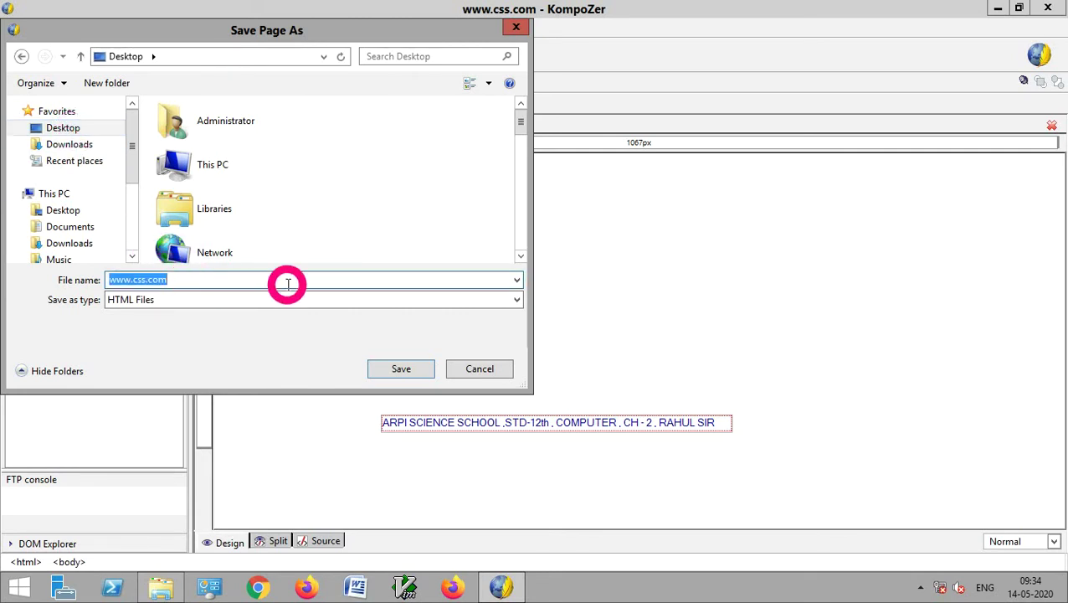
type("css")
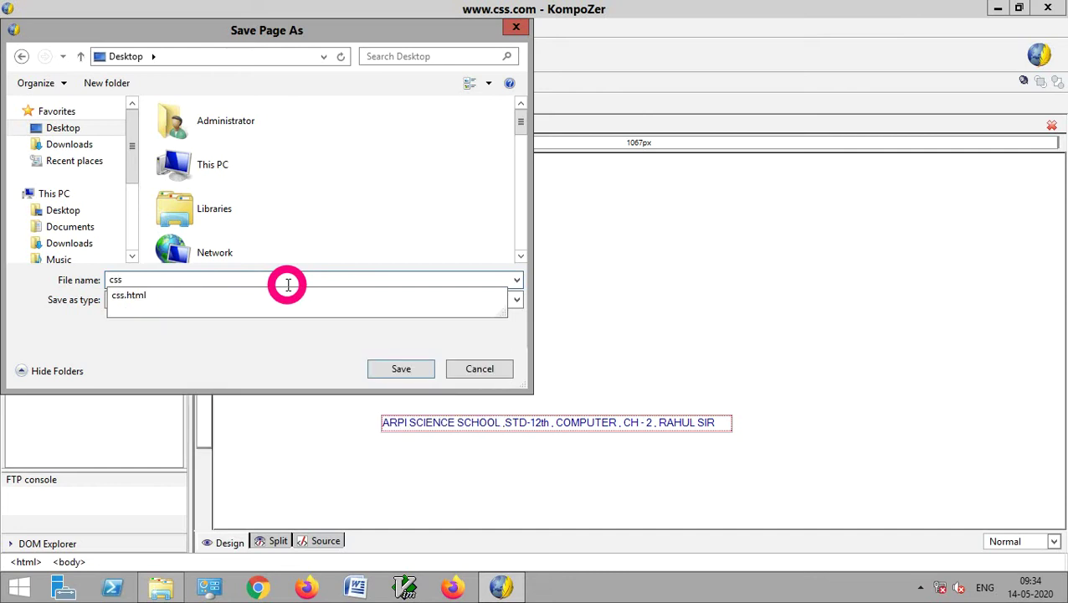
type(".html")
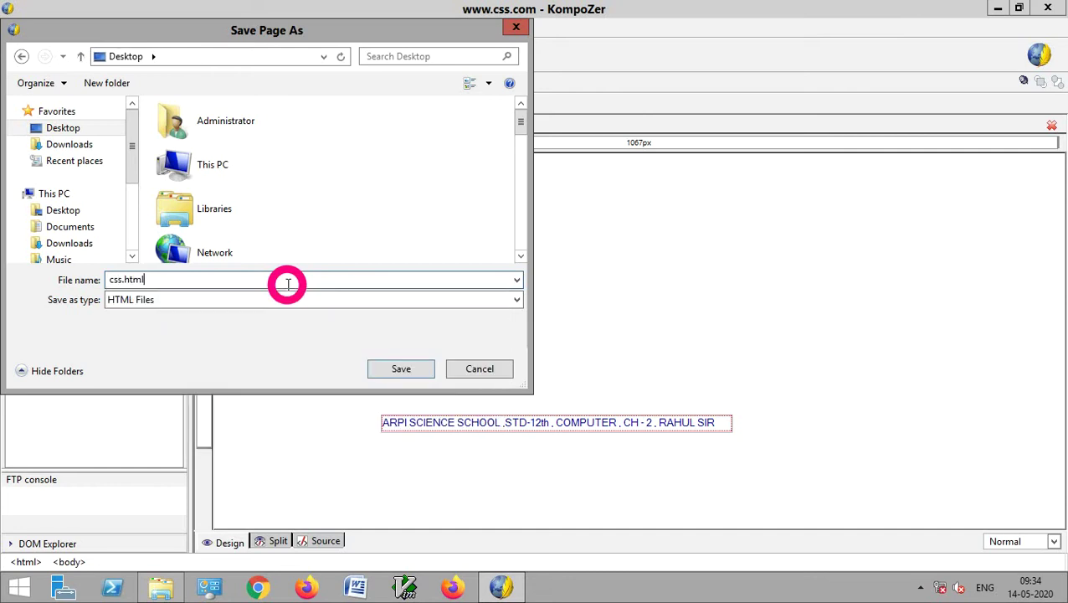
key("Tab")
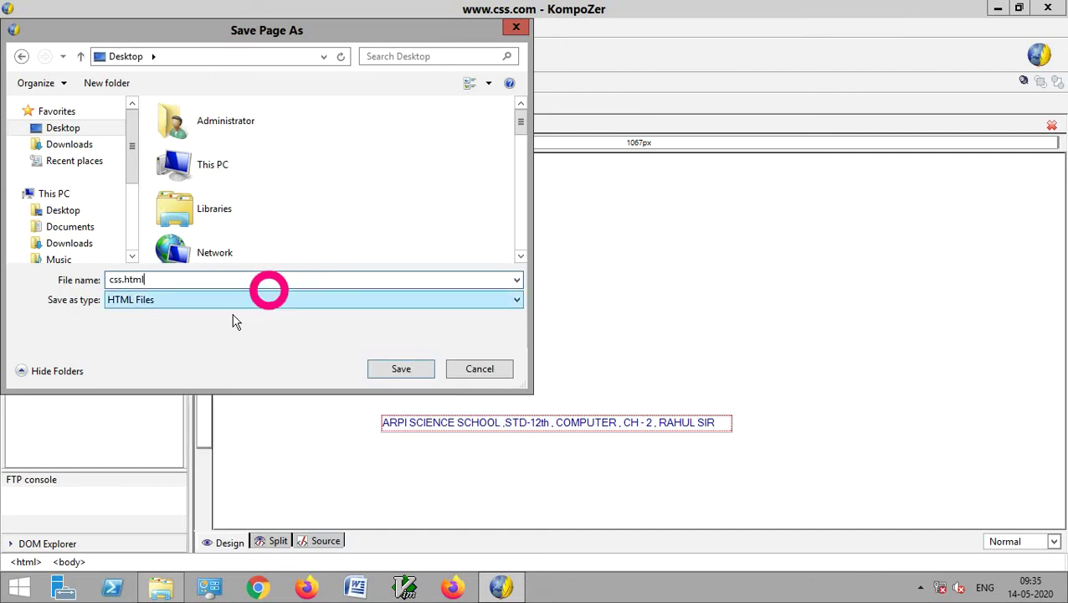
left_click(124, 280)
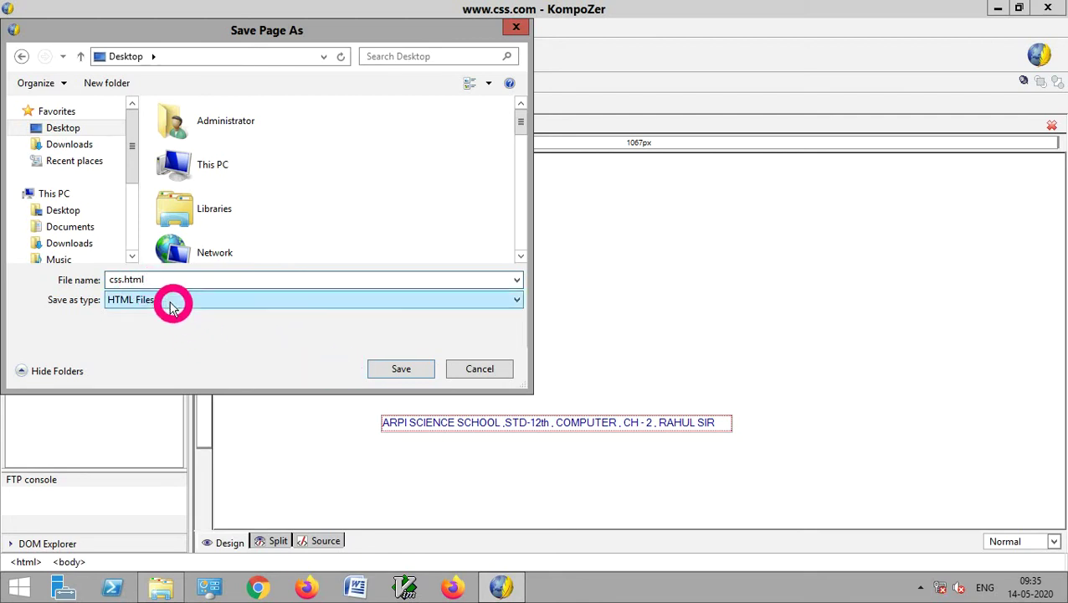
left_click(401, 369)
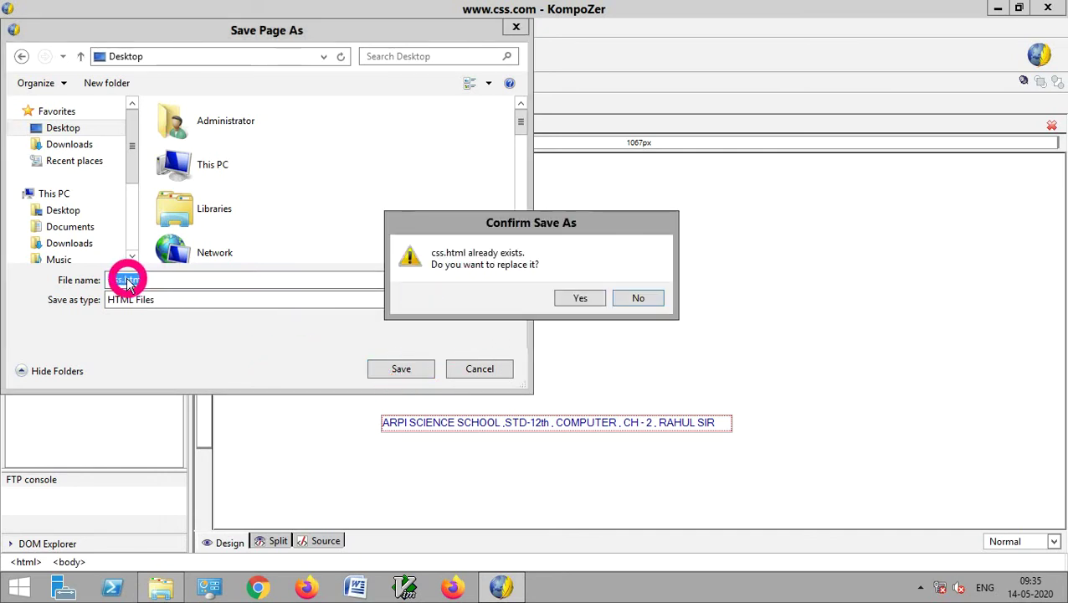
left_click(638, 298)
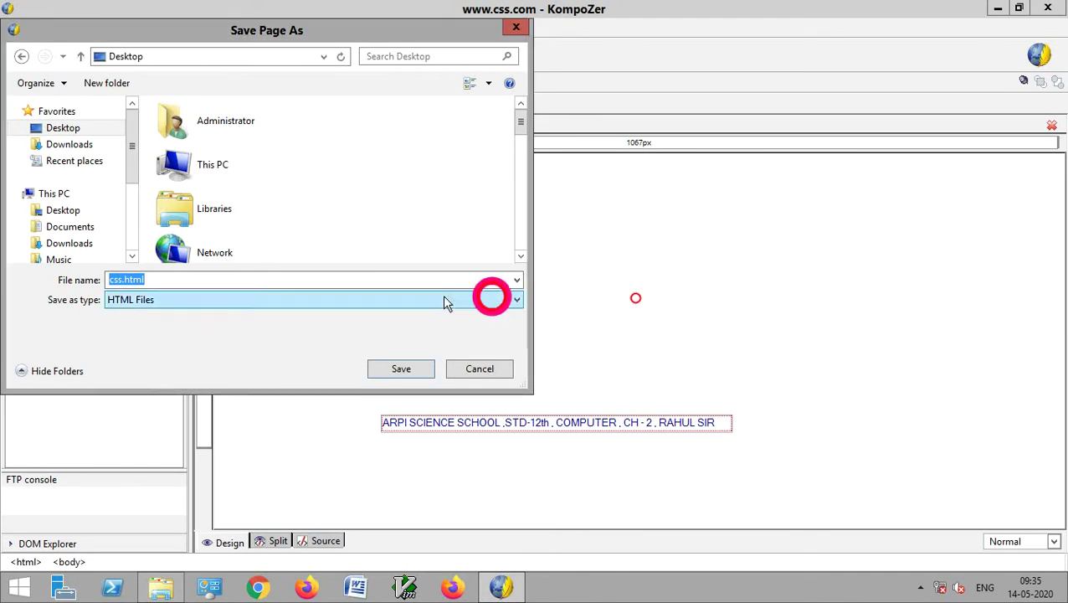
left_click(120, 280)
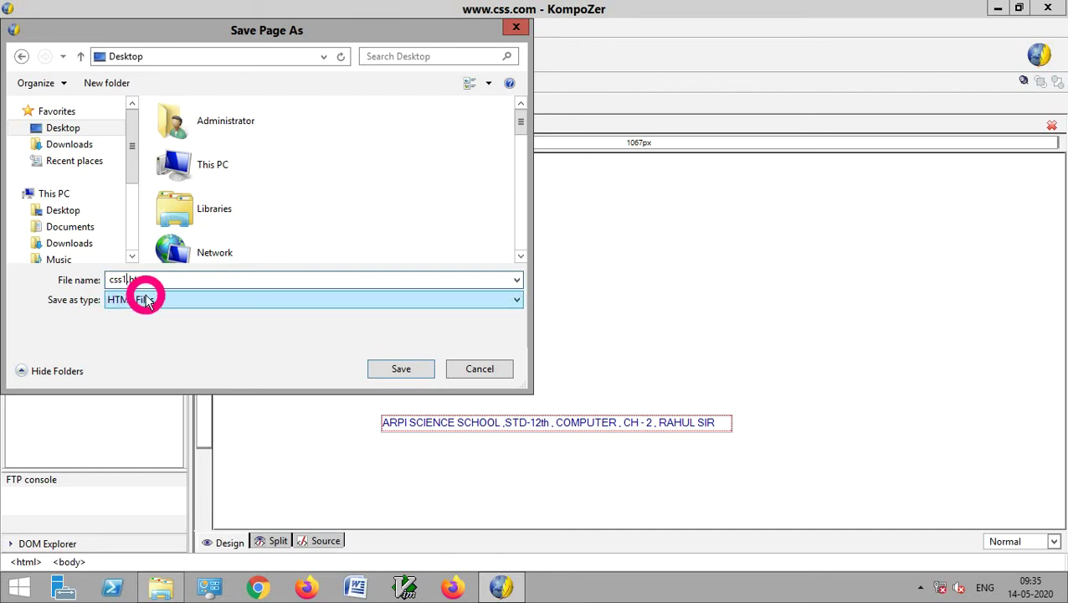
left_click(393, 372)
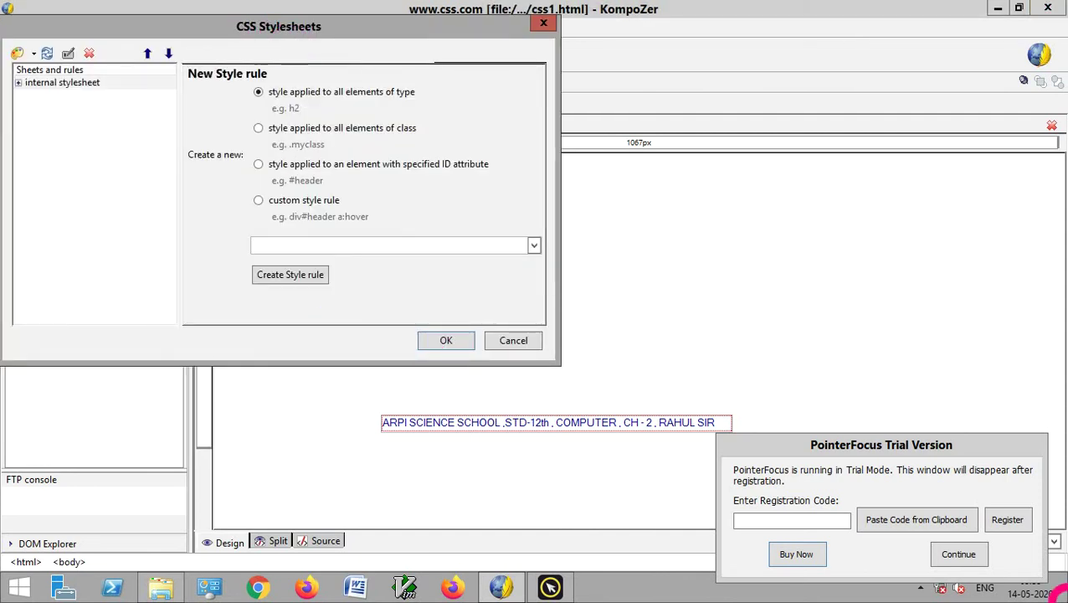
Step: Create an internal stylesheet rule applied to all elements of type h1 (Heading 1)
left_click_drag(360, 31, 536, 64)
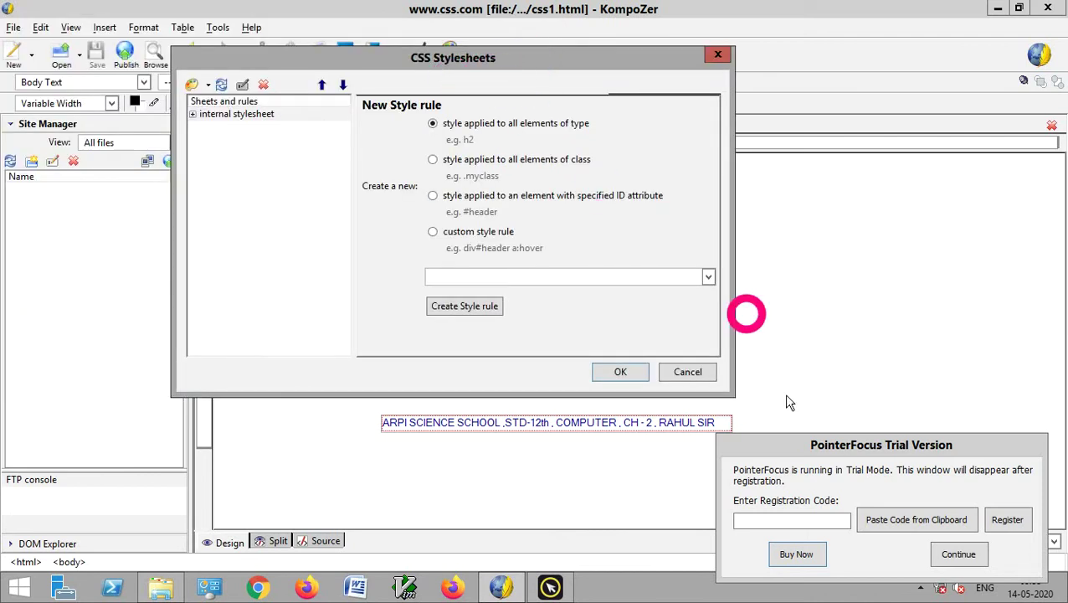
left_click(958, 554)
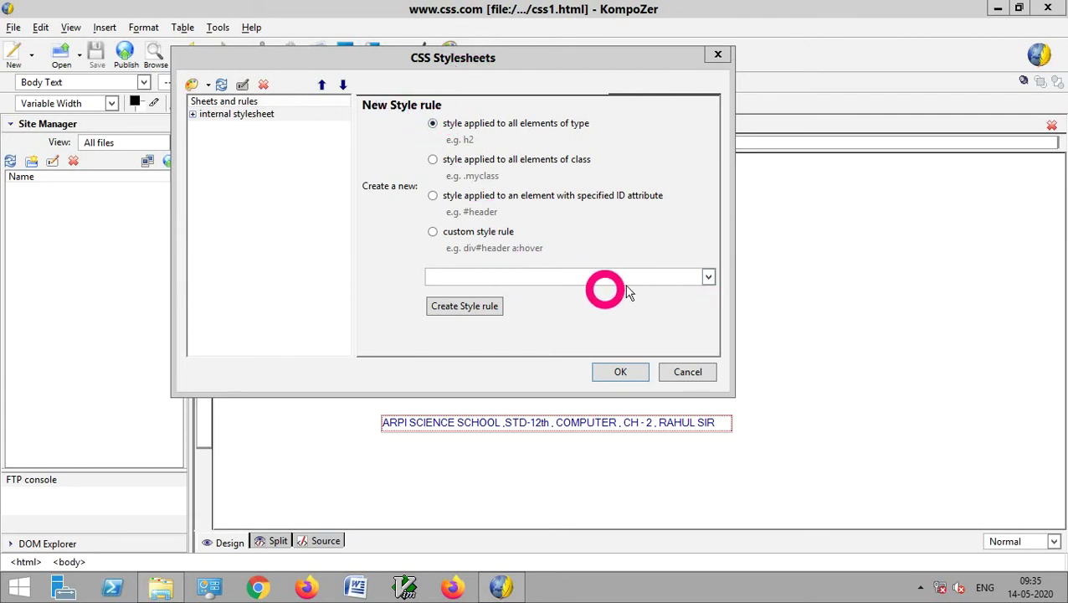
left_click(706, 277)
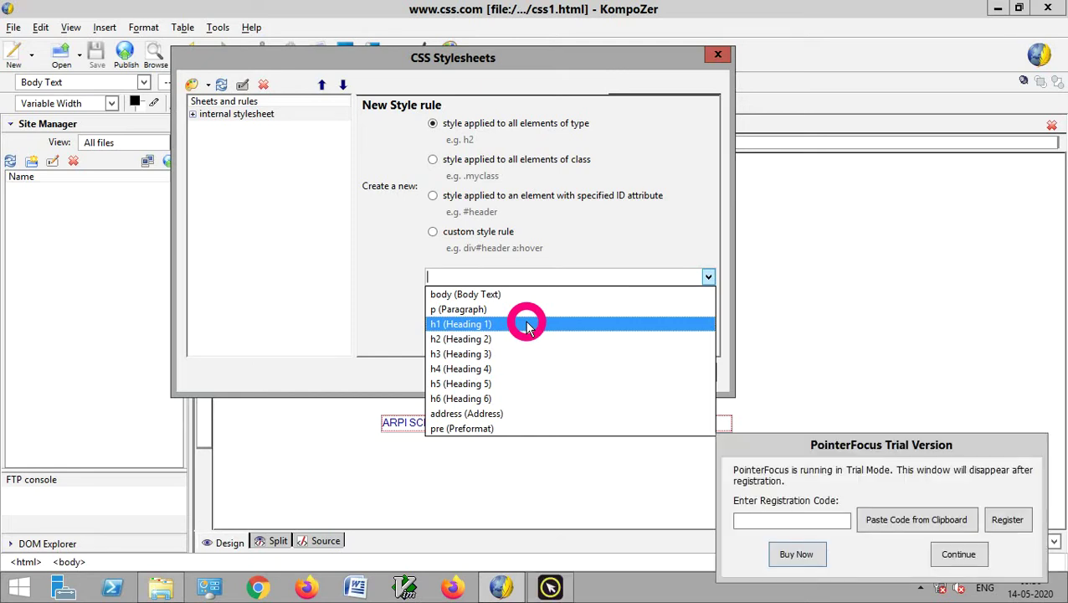
left_click(954, 554)
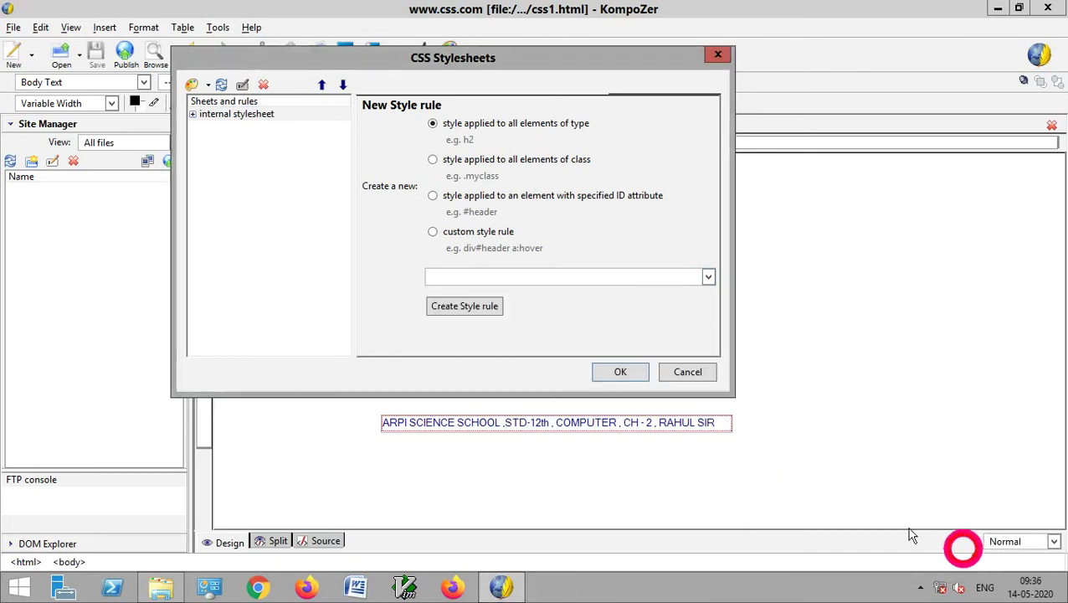
left_click(536, 279)
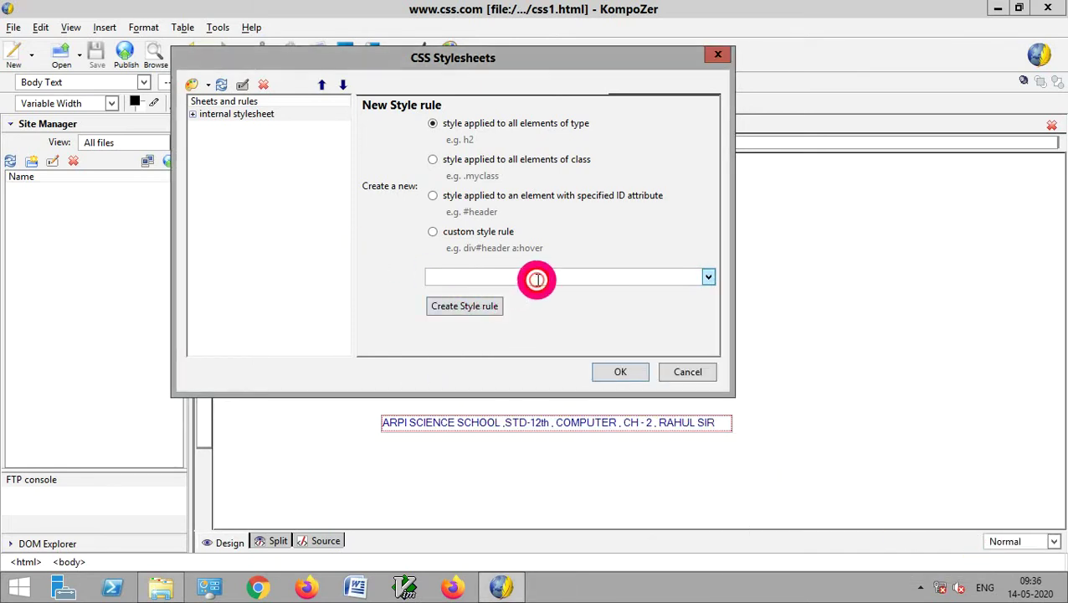
left_click(710, 278)
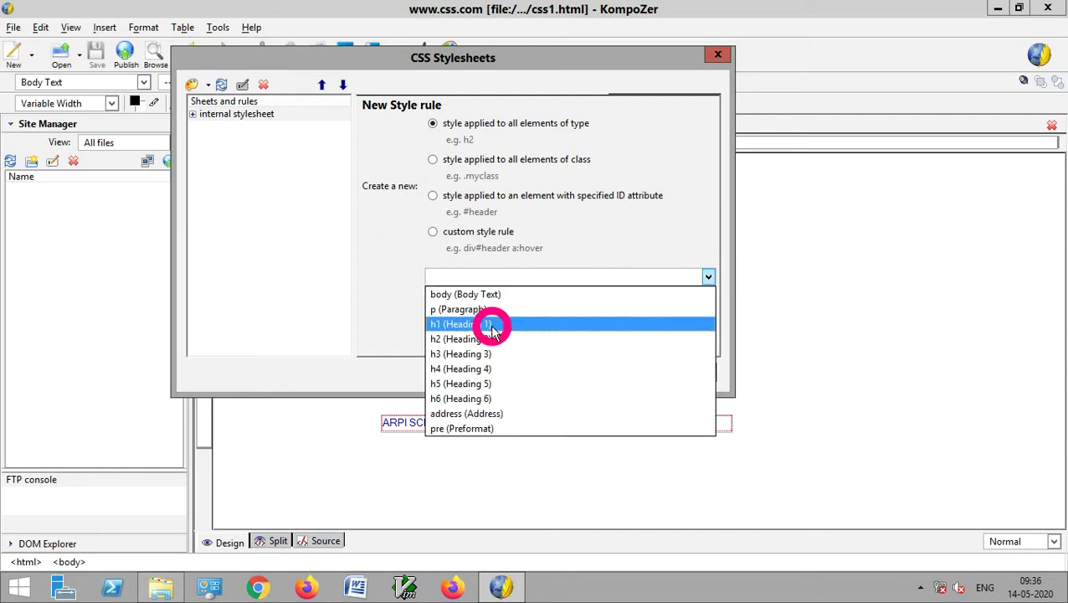
left_click(492, 329)
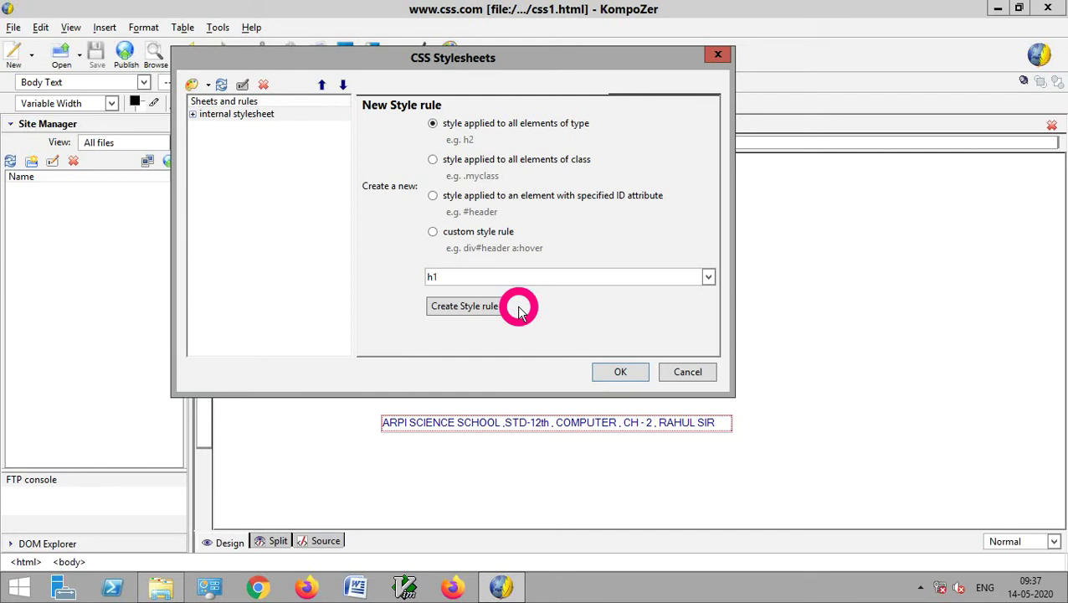
left_click(709, 281)
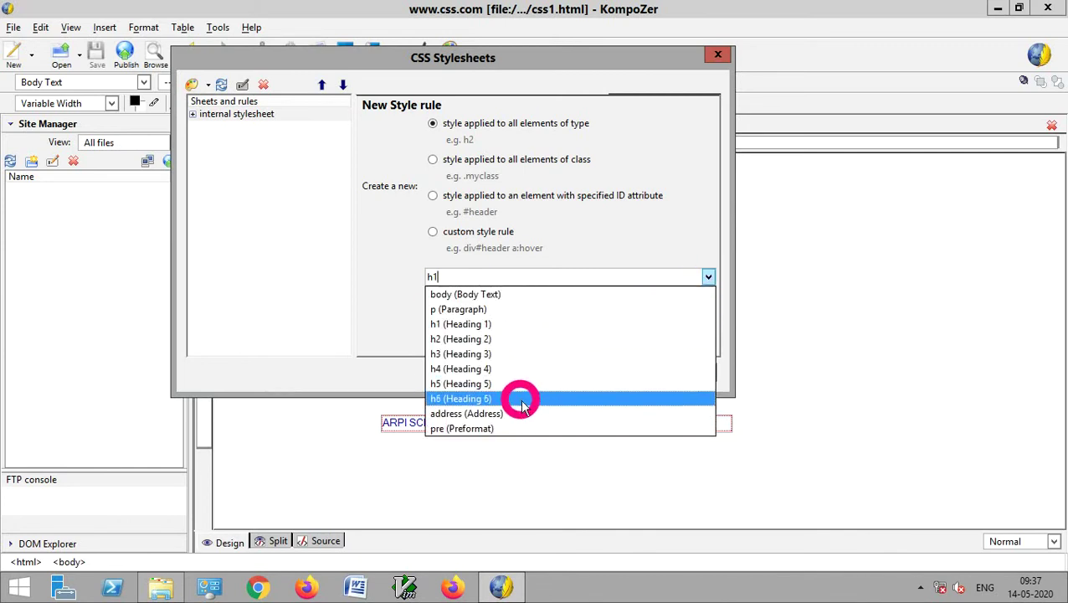
left_click(505, 329)
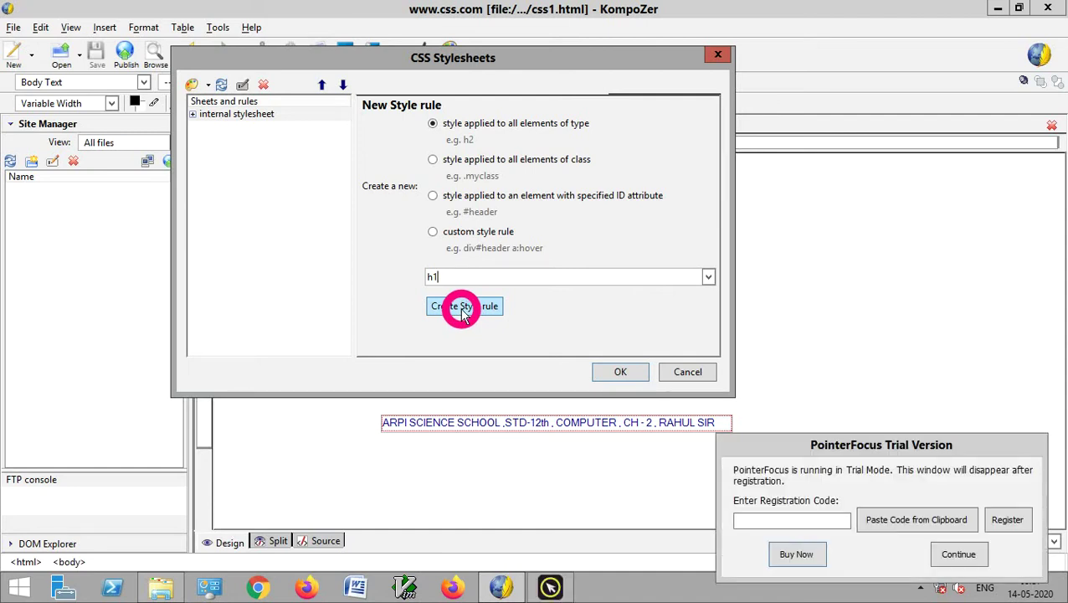
left_click(957, 555)
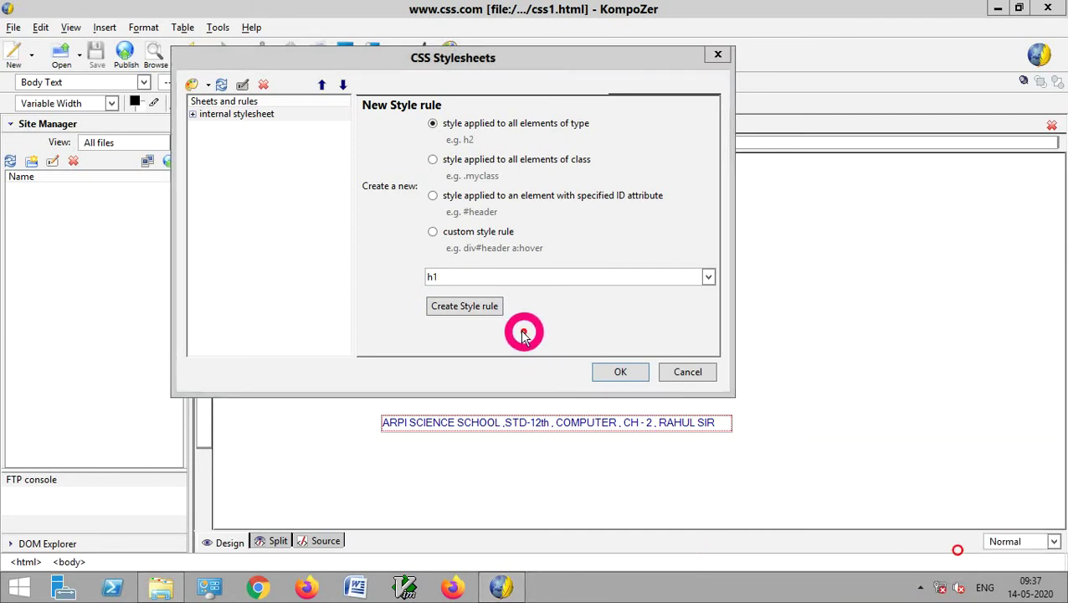
left_click(473, 307)
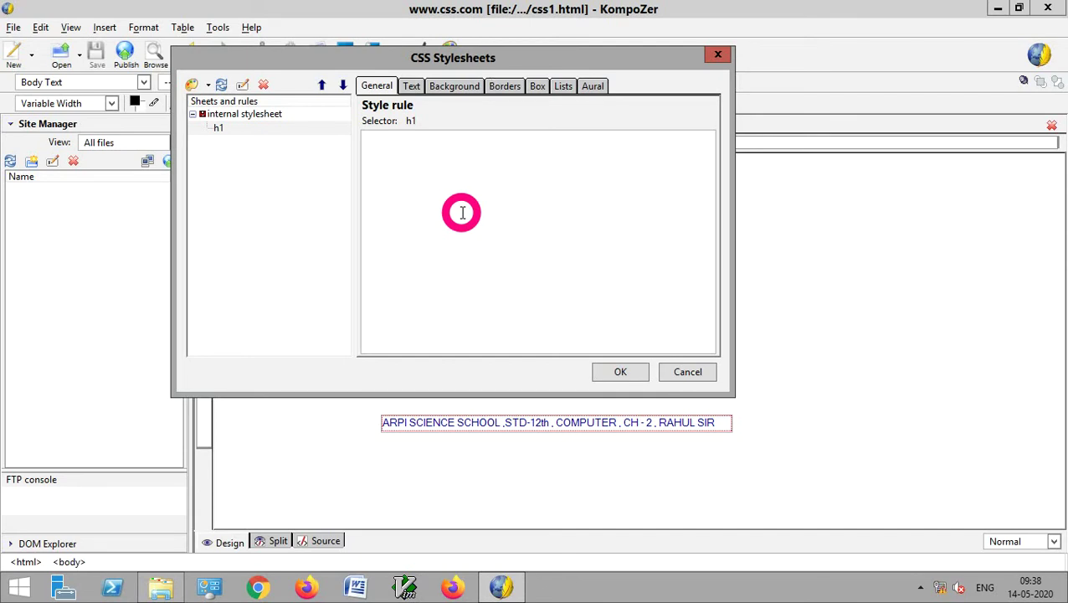
Step: Set the h1 rule's font family to the predefined Arial, Helvetica, sans-serif
left_click(376, 87)
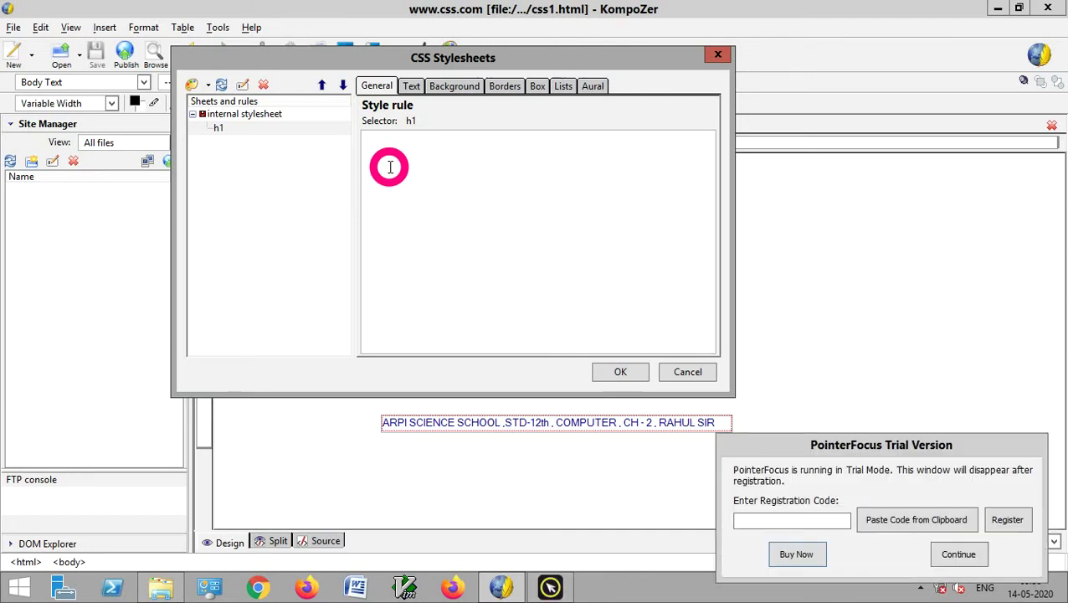
left_click(972, 555)
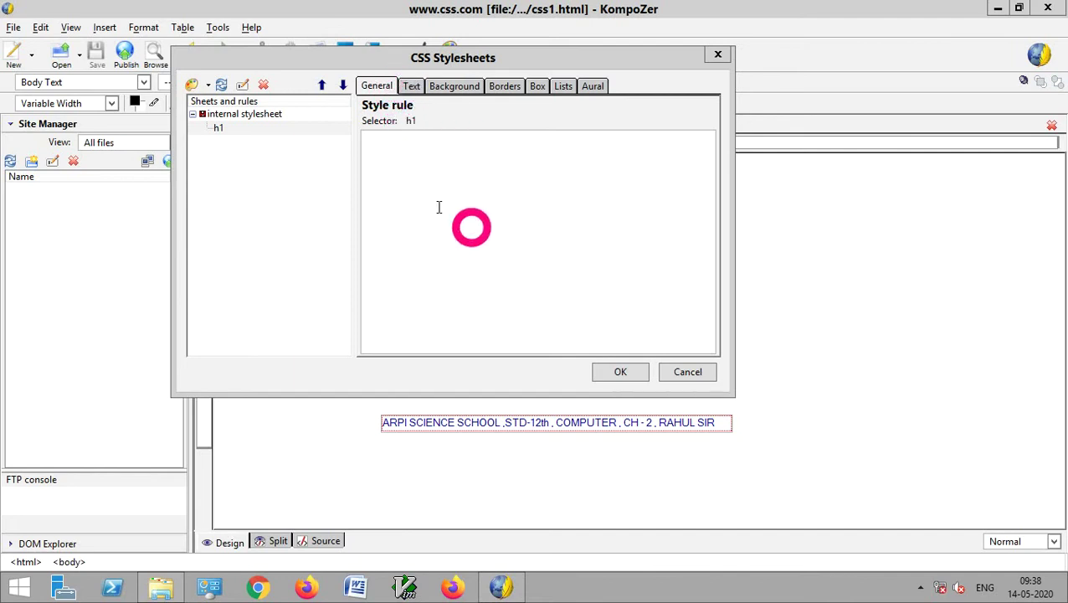
left_click(412, 87)
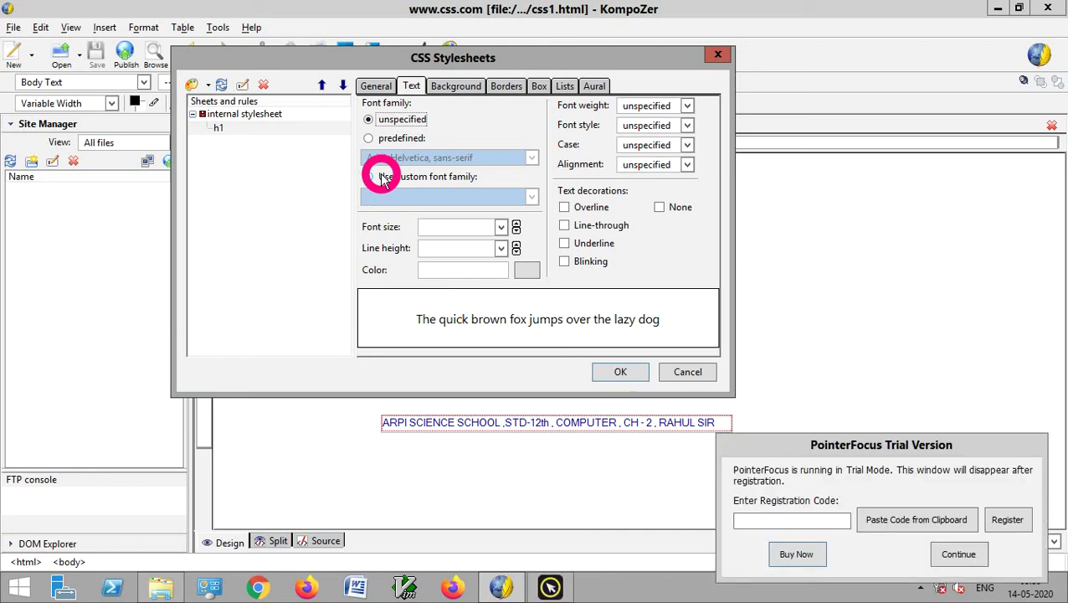
left_click(408, 140)
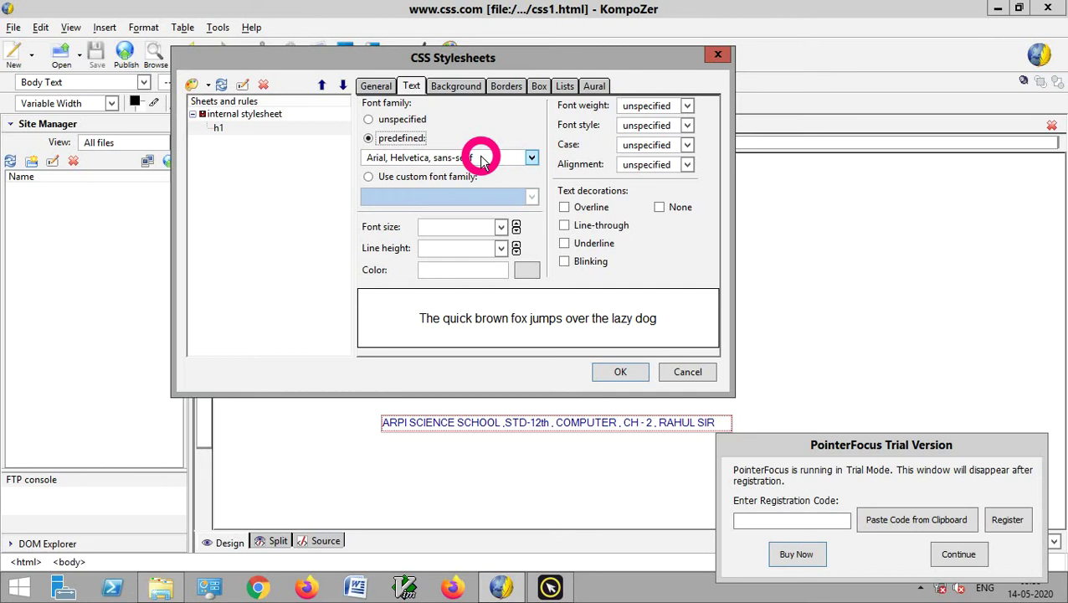
left_click(957, 555)
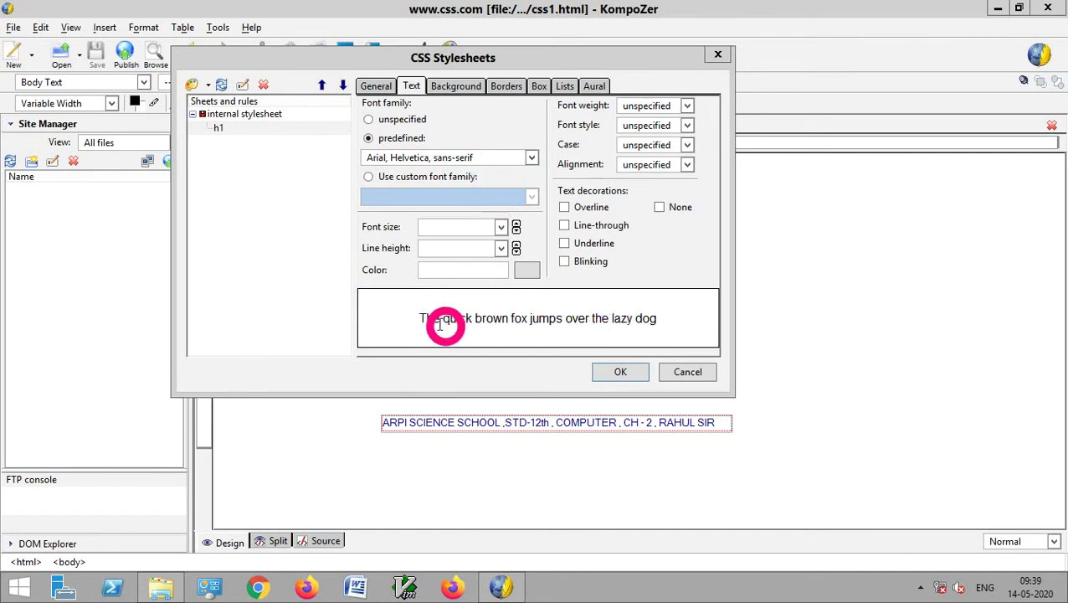
Step: Compare the predefined Times and Courier font families on the h1 rule, and settle on "Times New Roman", Times, serif
left_click(466, 159)
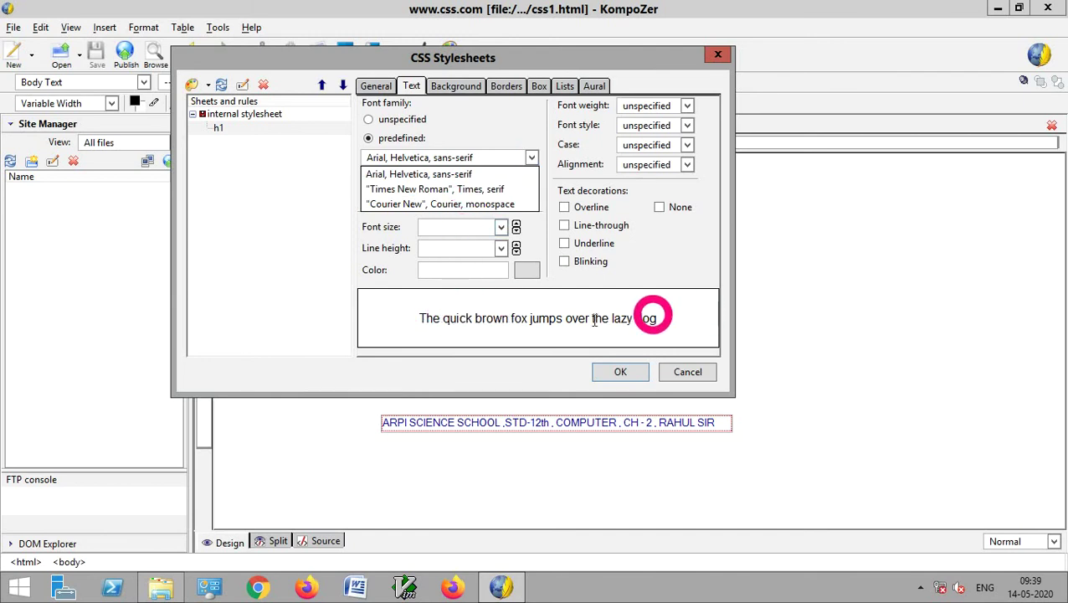
left_click(442, 191)
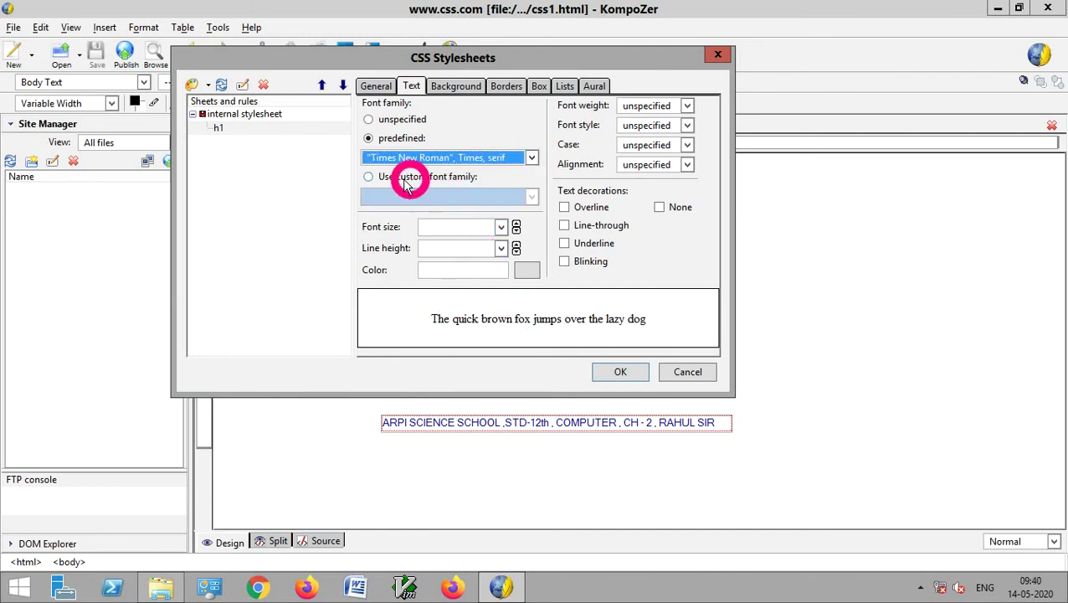
left_click(488, 149)
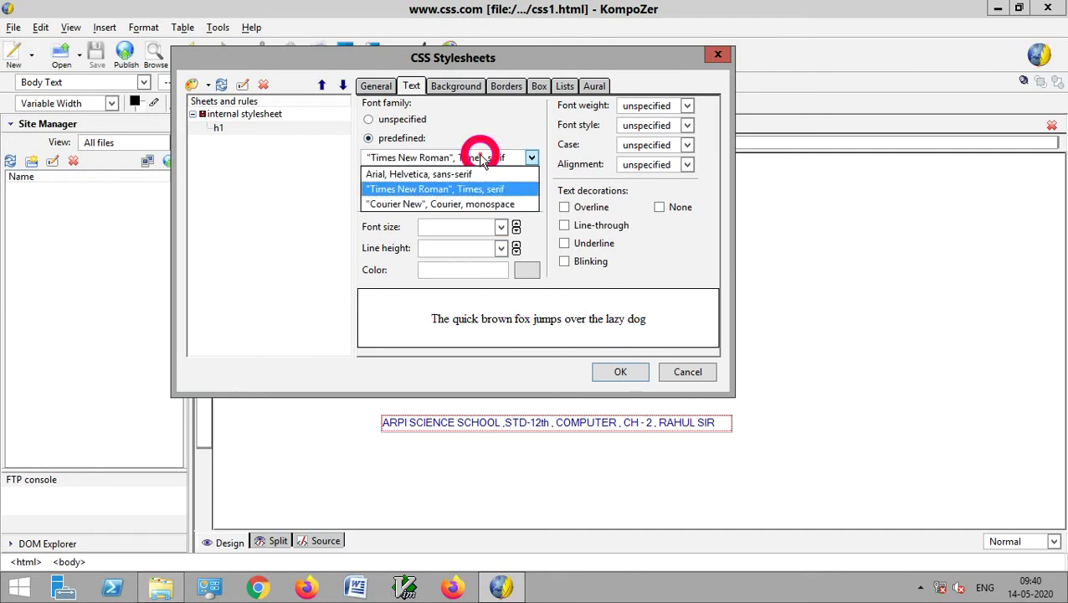
left_click(411, 204)
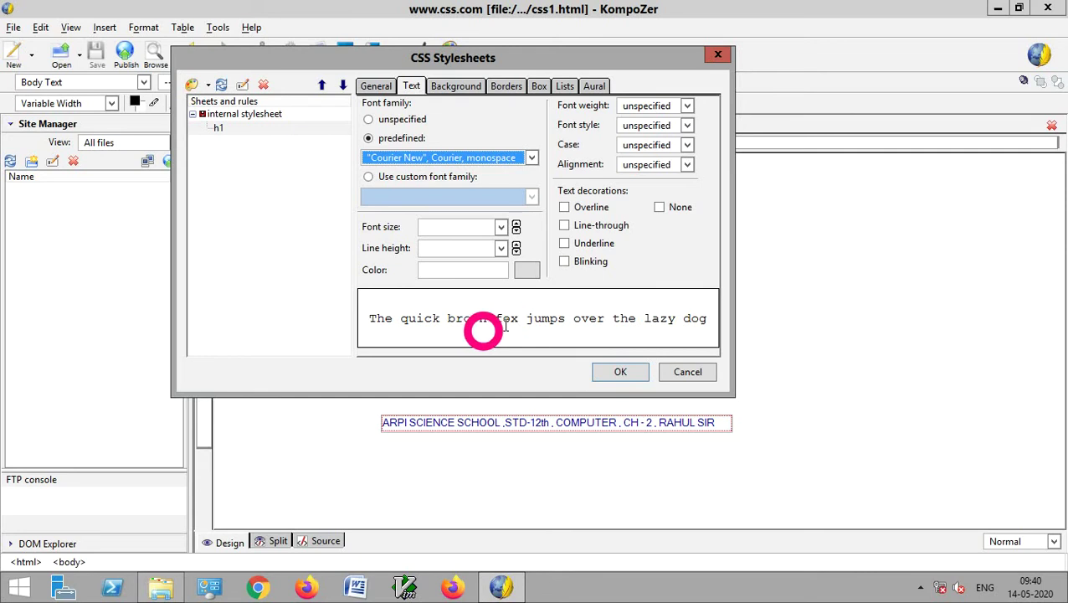
left_click(529, 161)
left_click(458, 191)
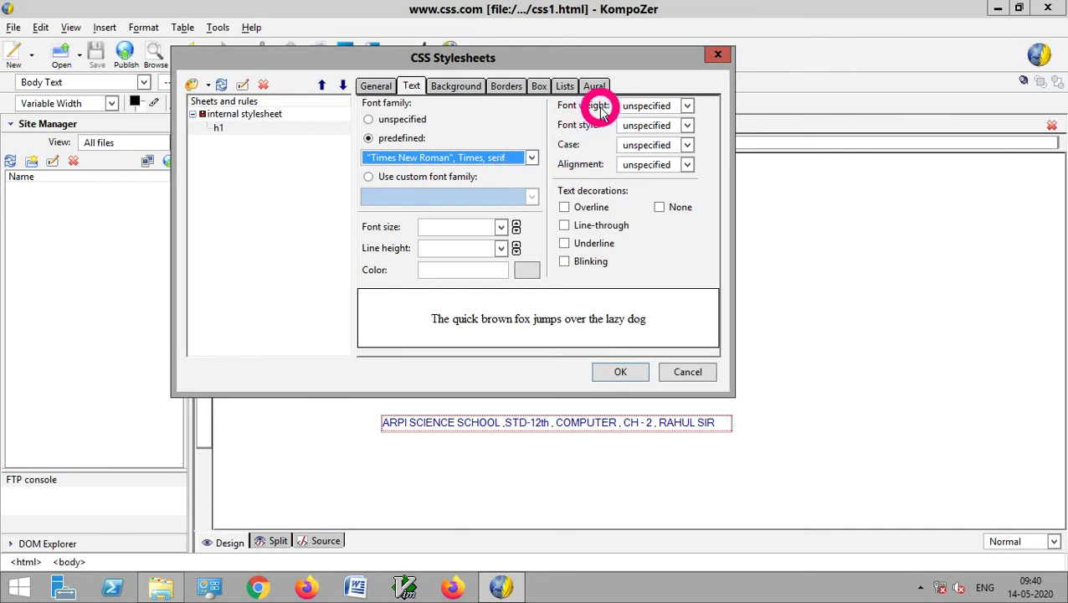
Step: Set the h1 rule's font weight to Bold and its font style to Italic, dismissing the PointerFocus trial notice
left_click(687, 106)
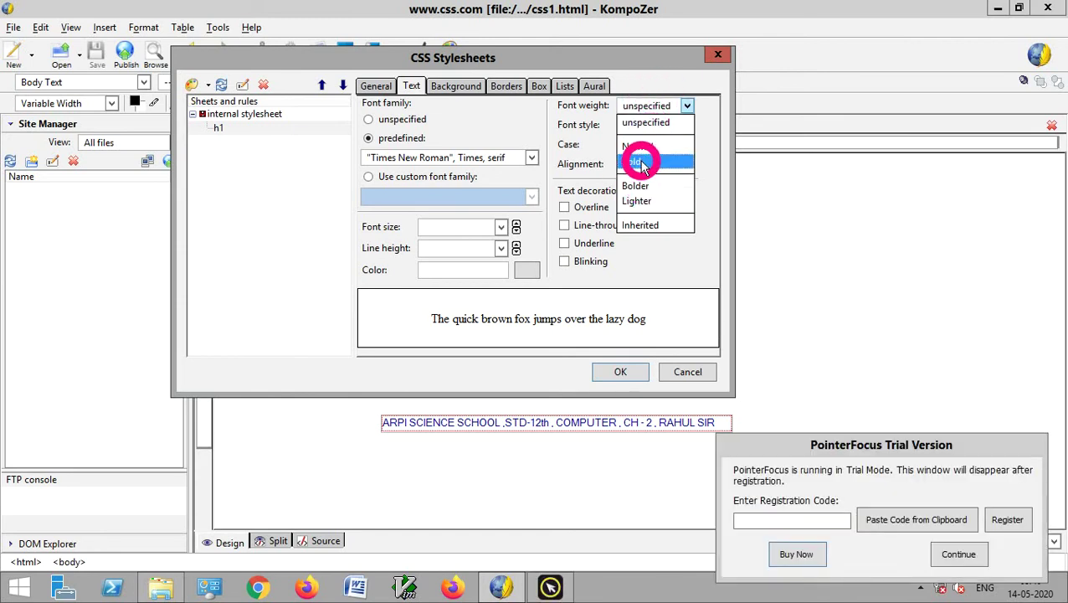
left_click(959, 554)
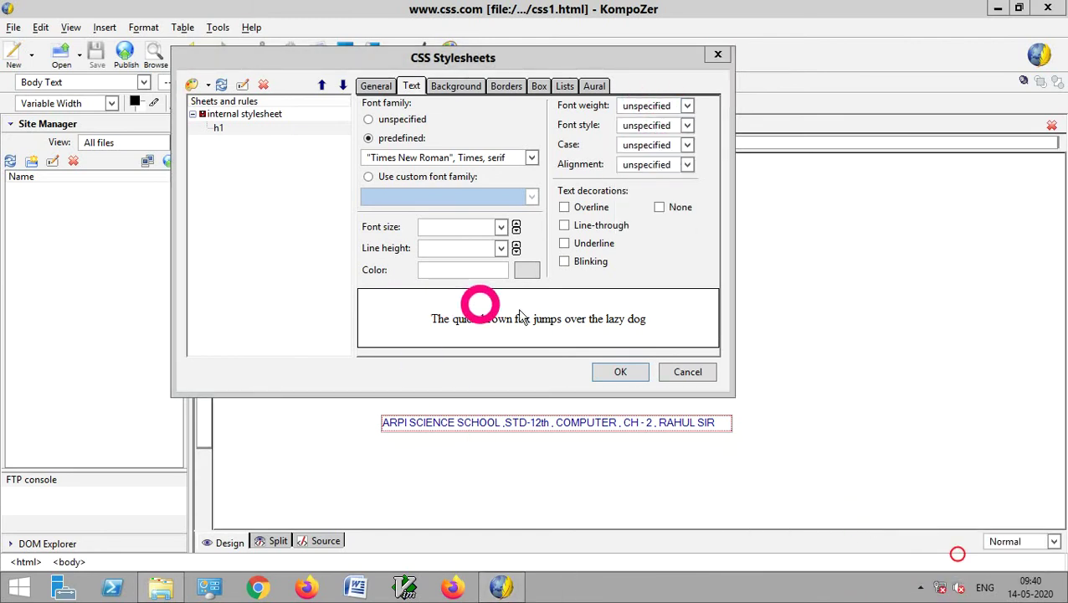
left_click(687, 106)
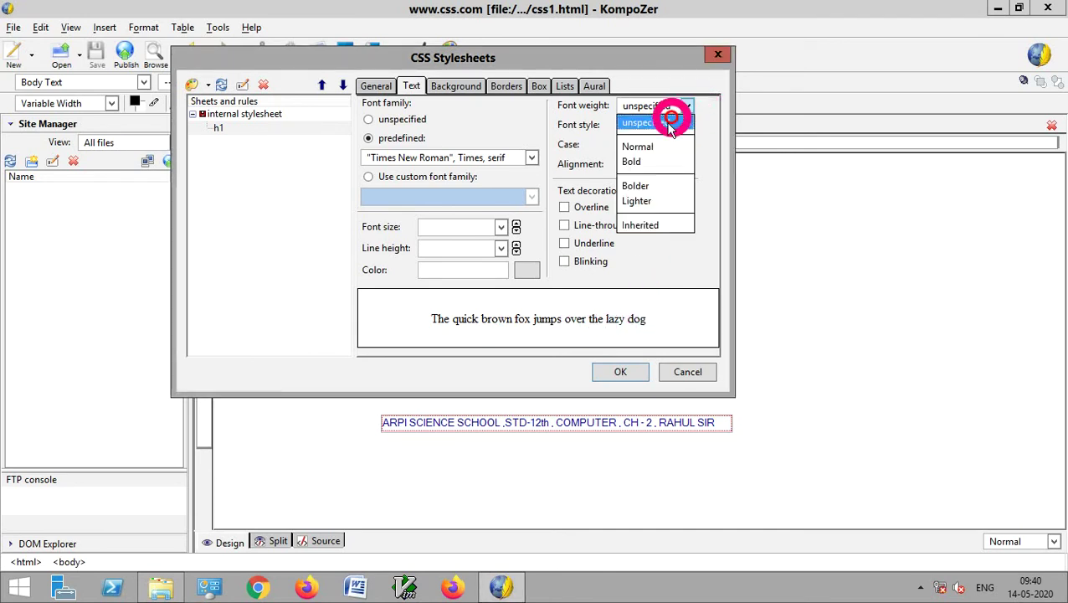
left_click(644, 163)
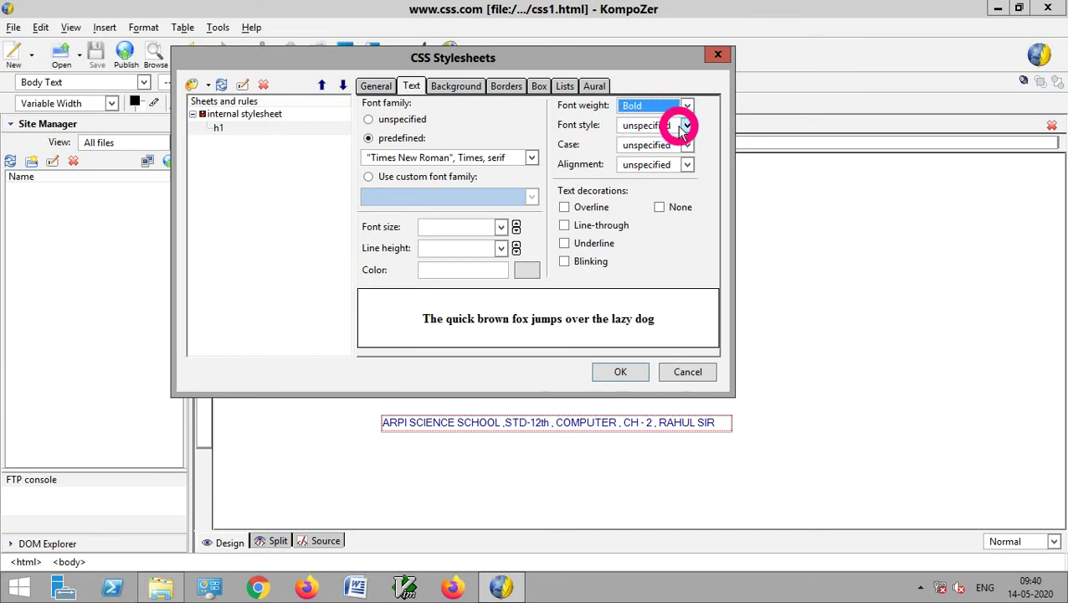
left_click(689, 126)
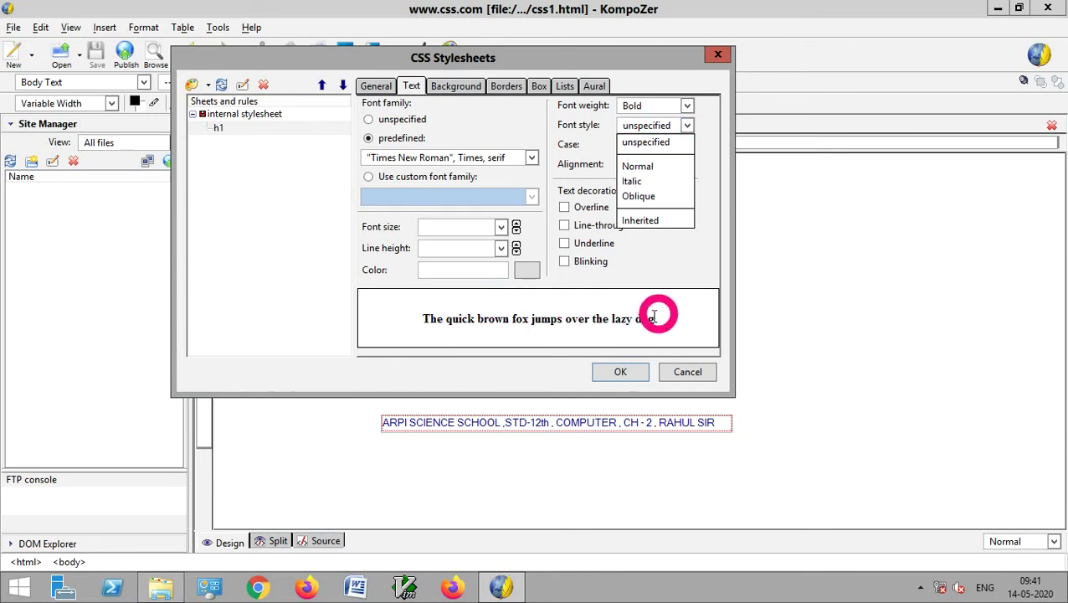
left_click(643, 182)
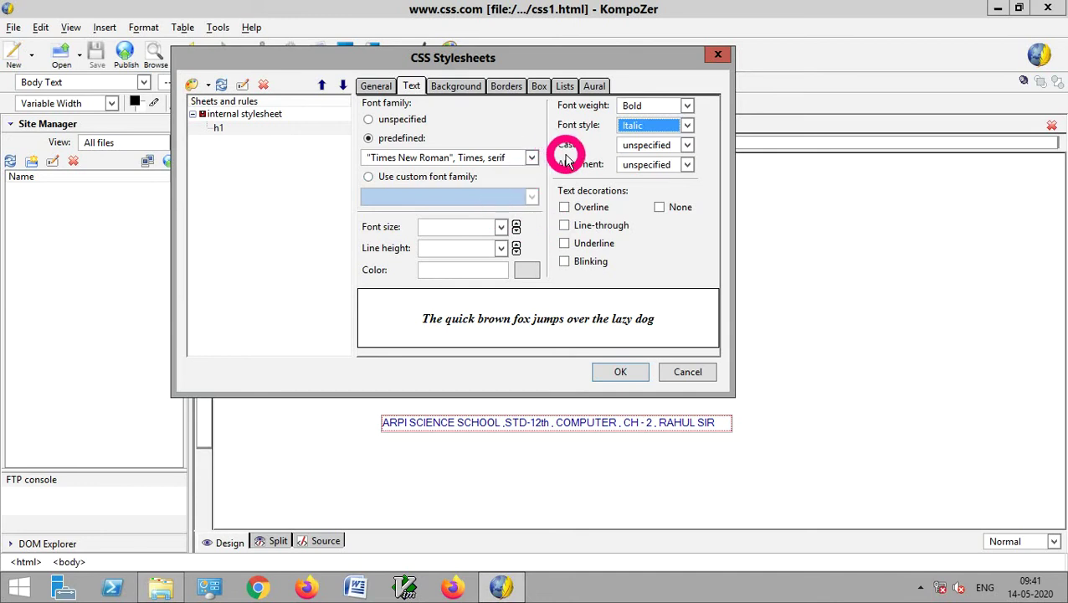
Step: Set the h1 rule's text case to No change and dismiss the PointerFocus trial notice
left_click(687, 145)
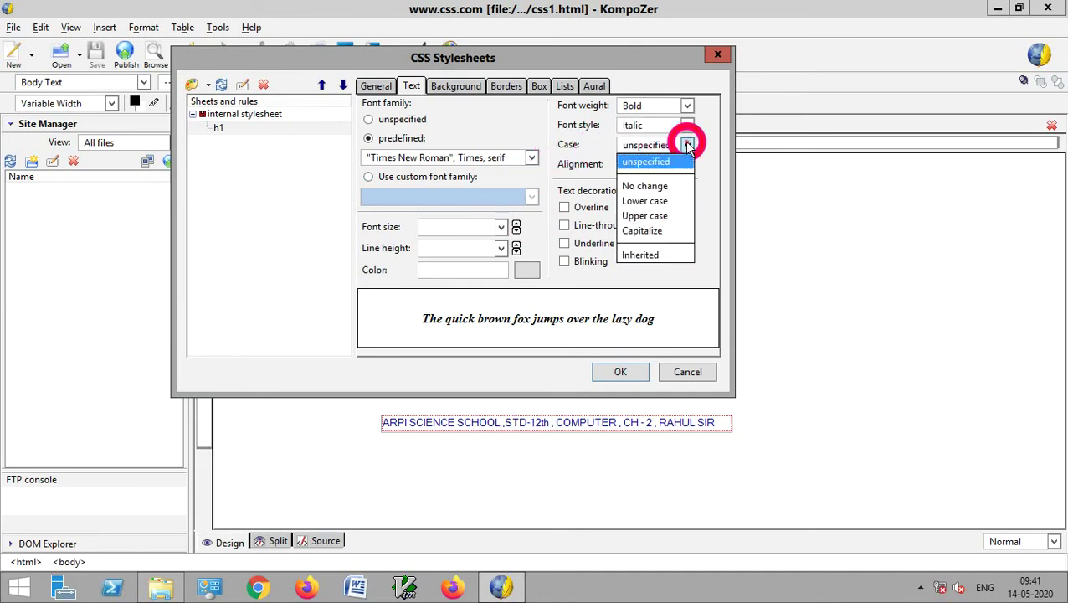
left_click(651, 188)
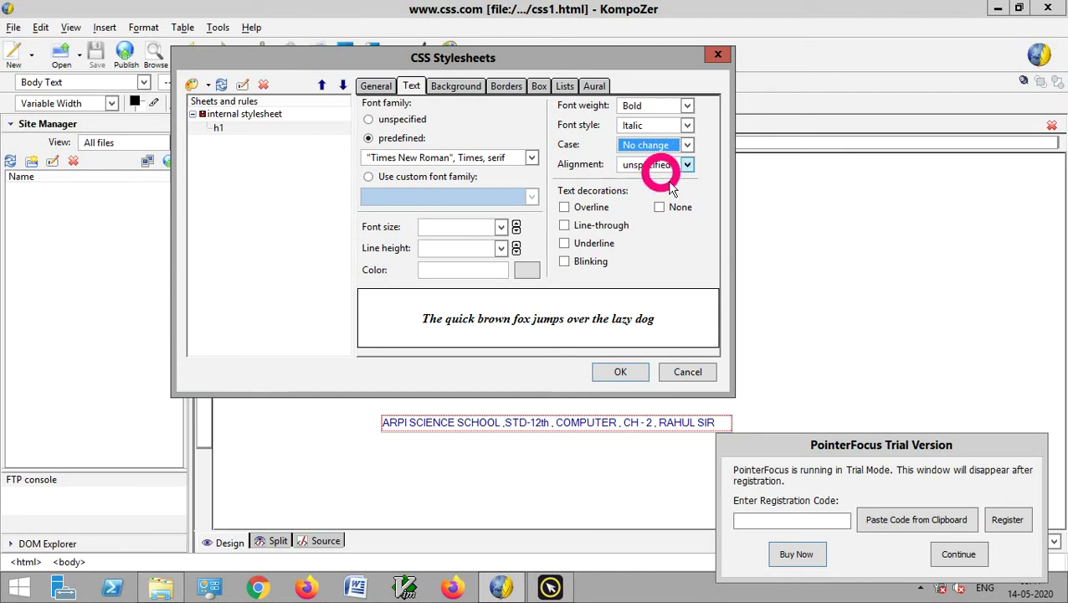
left_click(967, 563)
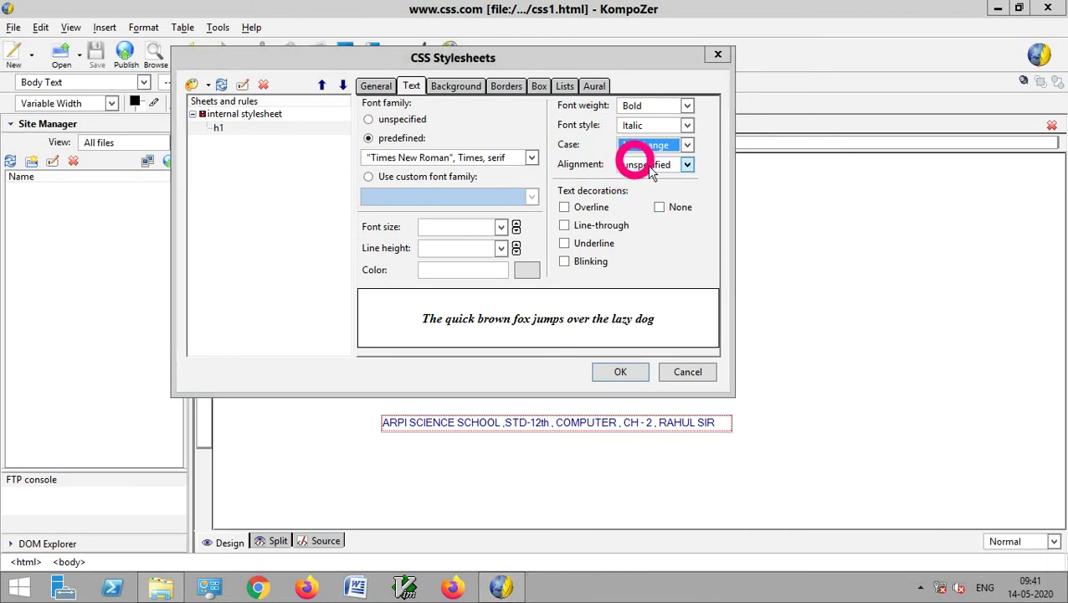
Step: Try Left and Right alignment for the h1 text, and settle on Center
left_click(688, 166)
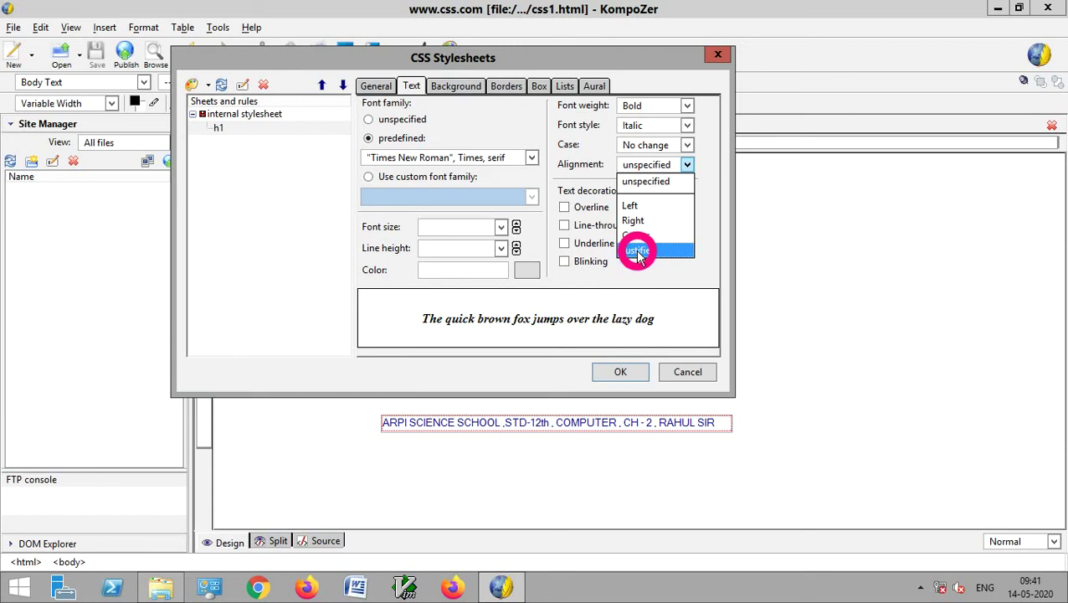
left_click(633, 205)
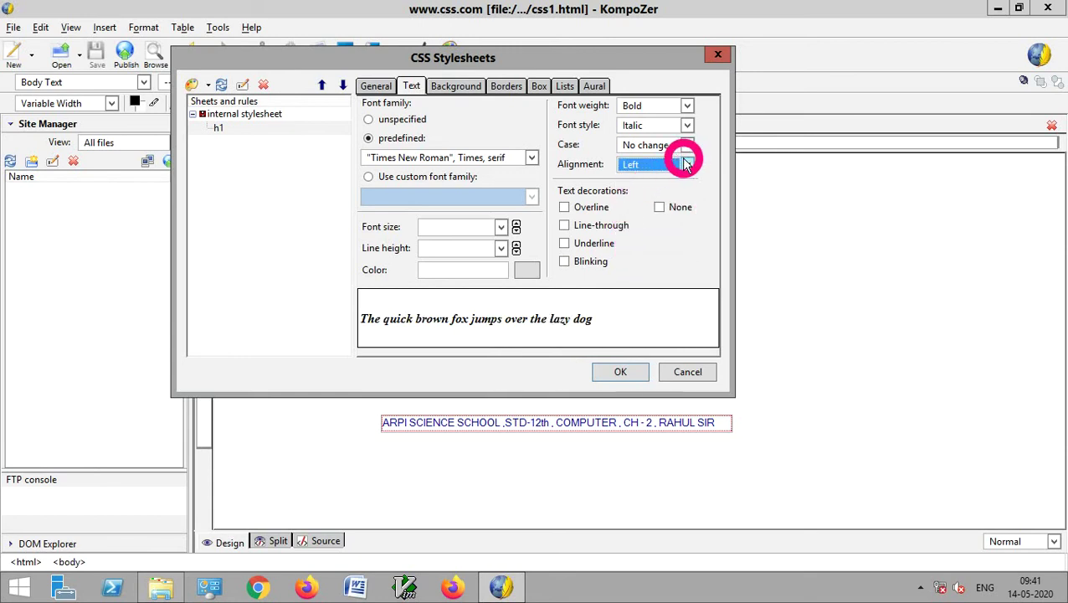
left_click(686, 164)
left_click(638, 220)
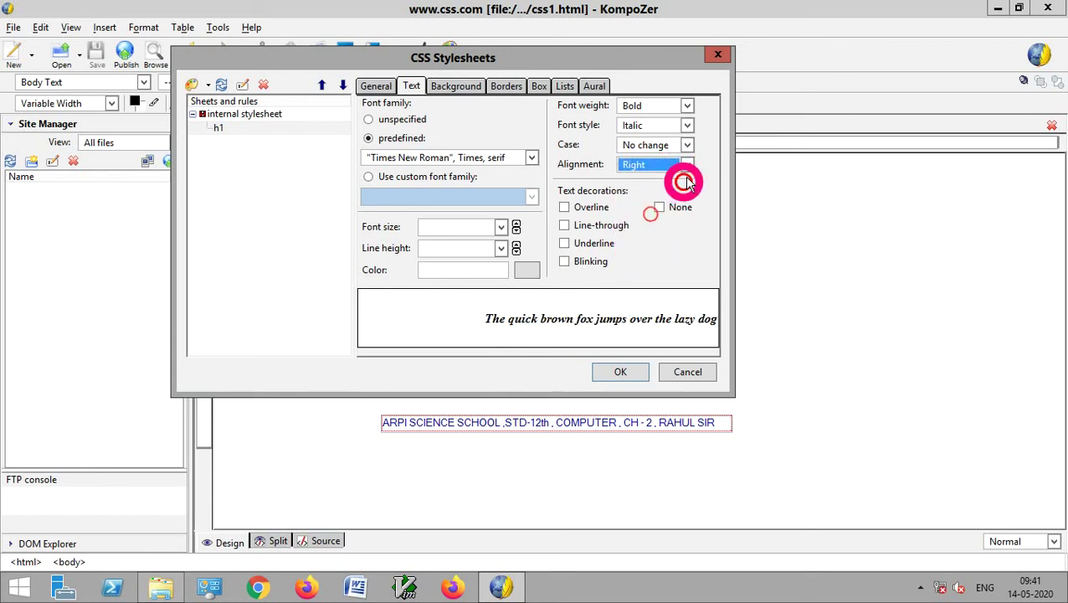
left_click(686, 164)
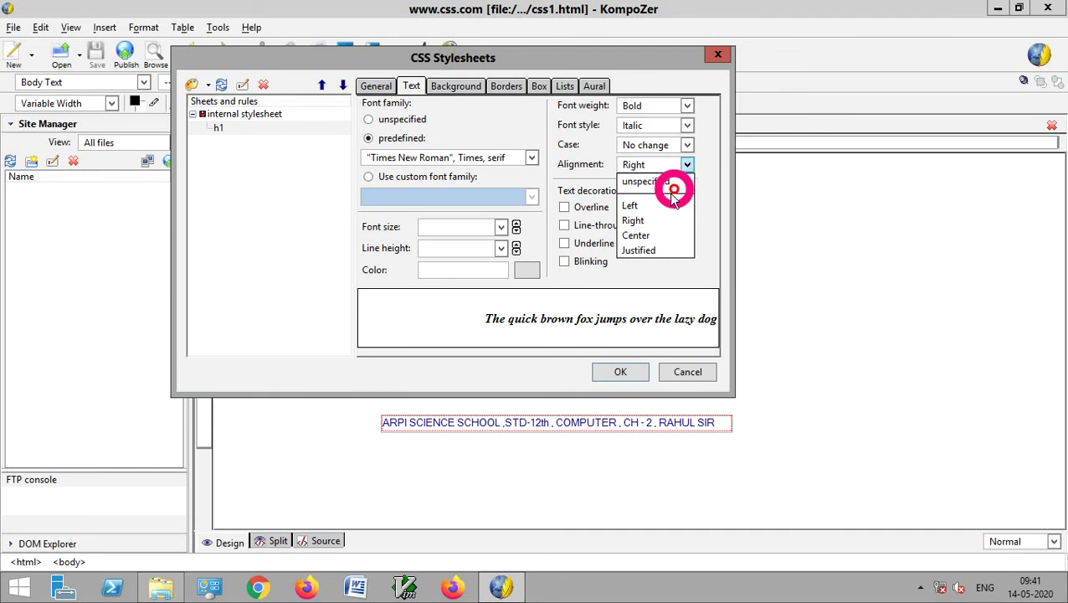
left_click(662, 237)
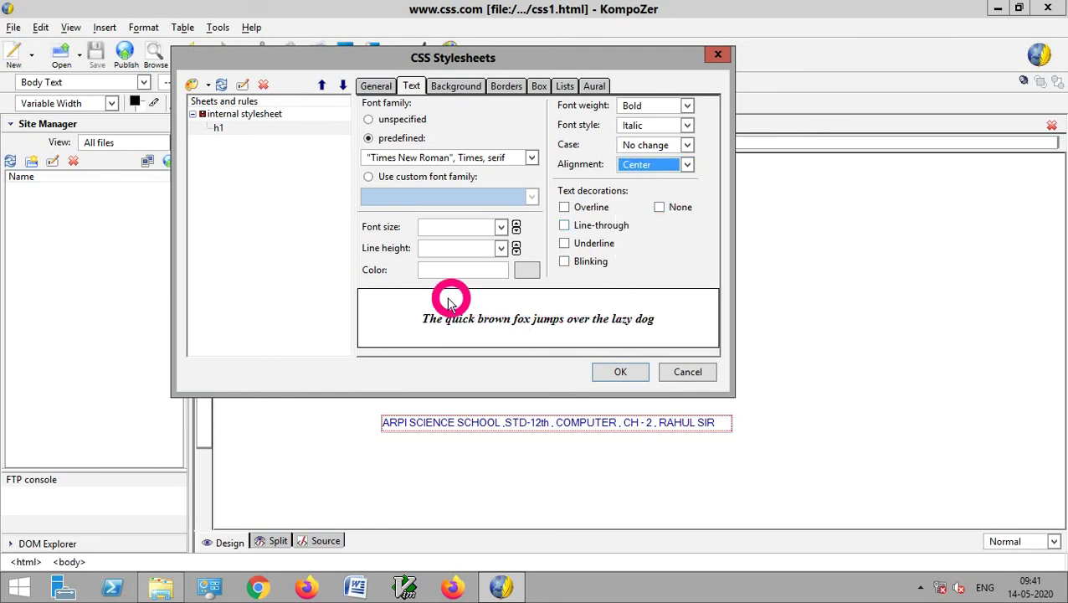
Step: Set the h1 rule's text color to the predefined red (#FF0000)
left_click(521, 269)
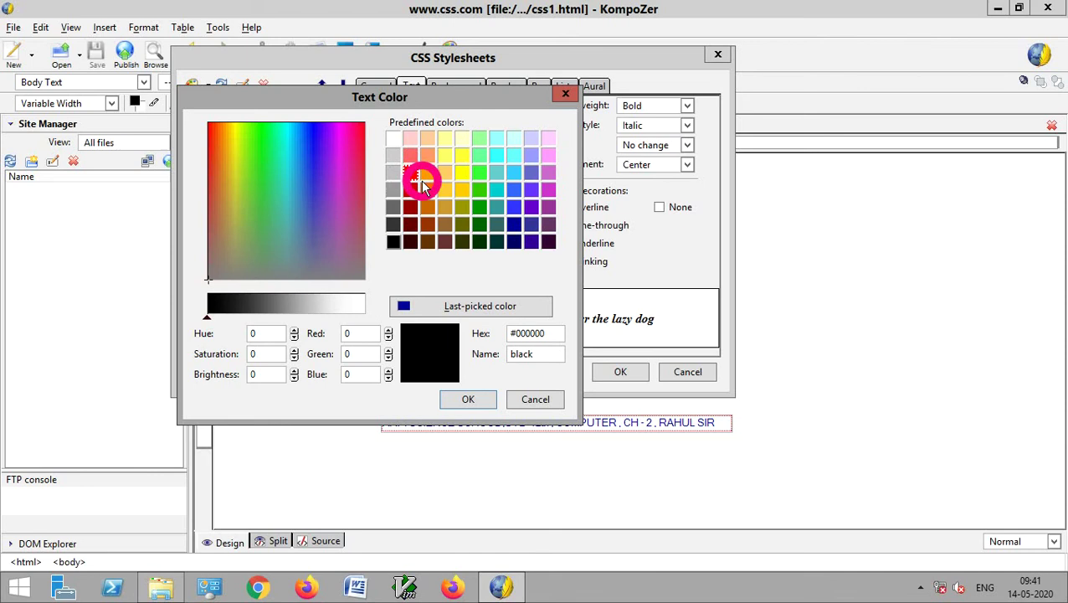
left_click(410, 173)
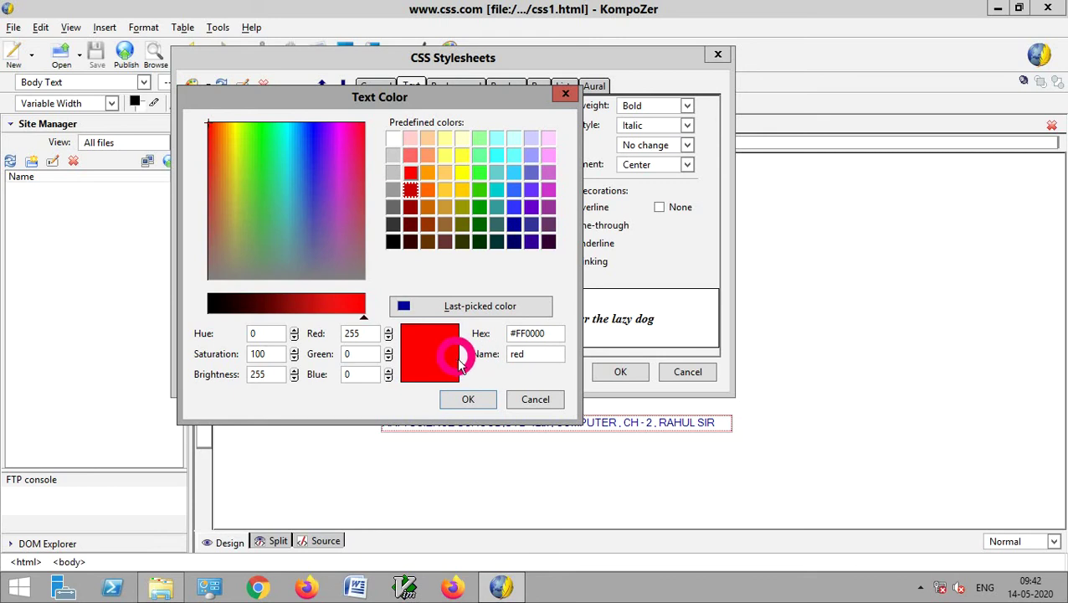
left_click(467, 400)
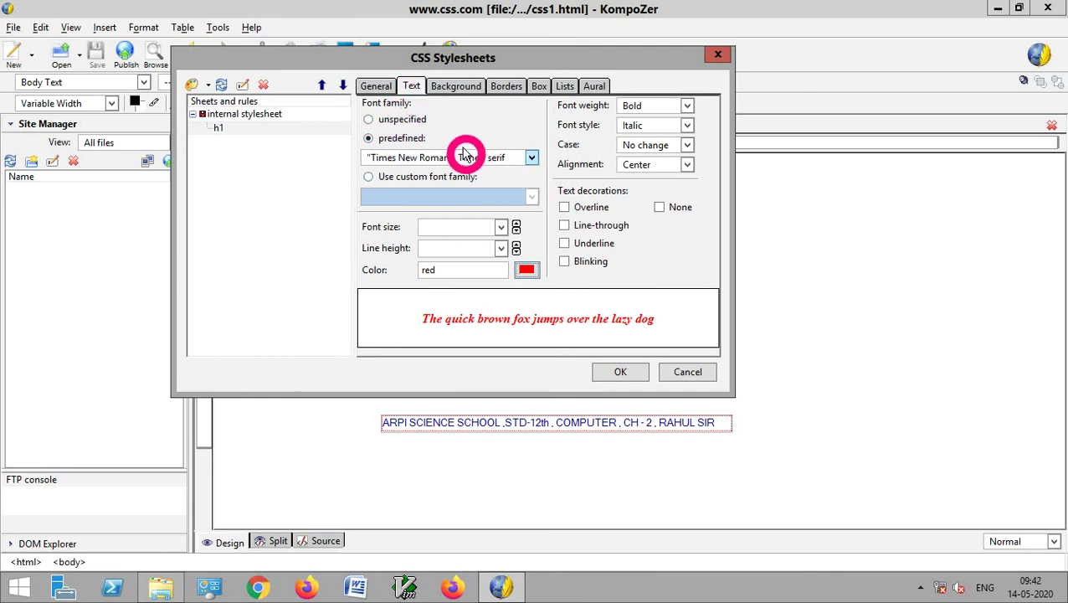
Step: Give the h1 rule the predefined light green background color #66FF99, dismissing the PointerFocus trial notice
left_click(455, 87)
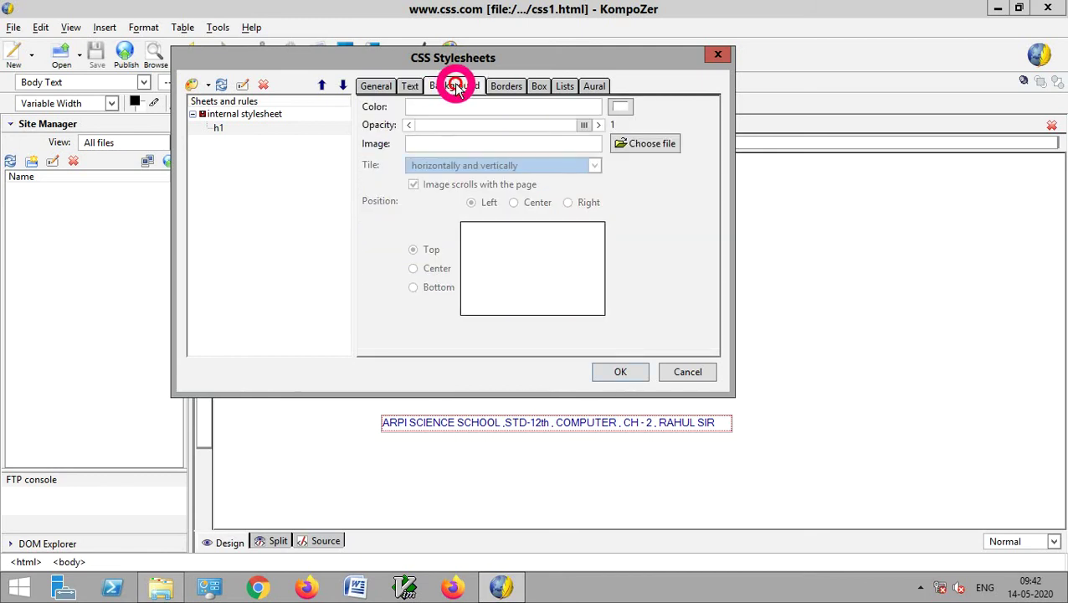
left_click(615, 109)
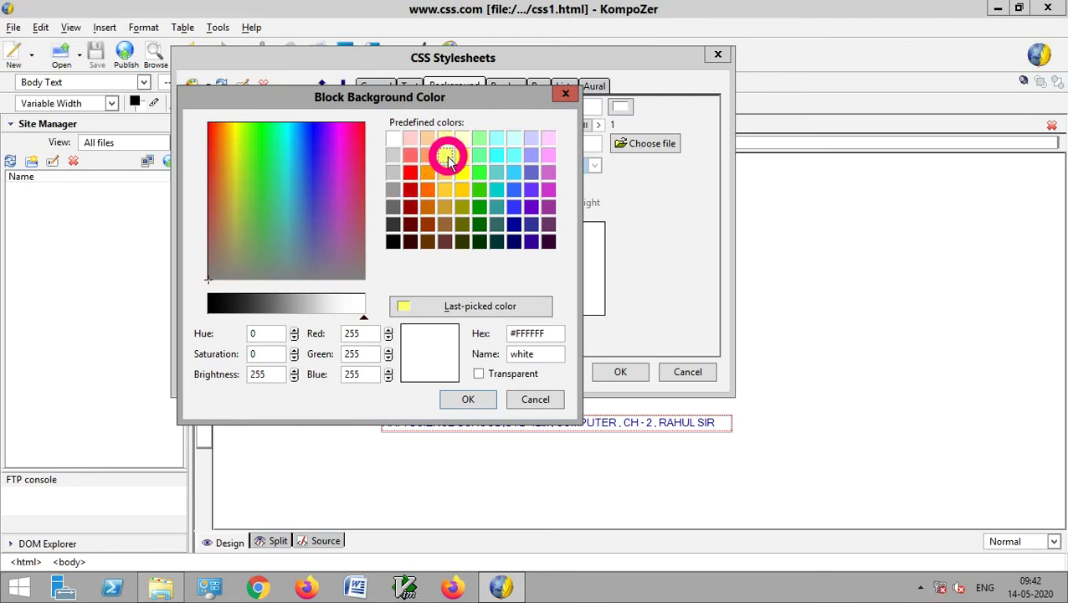
left_click(479, 155)
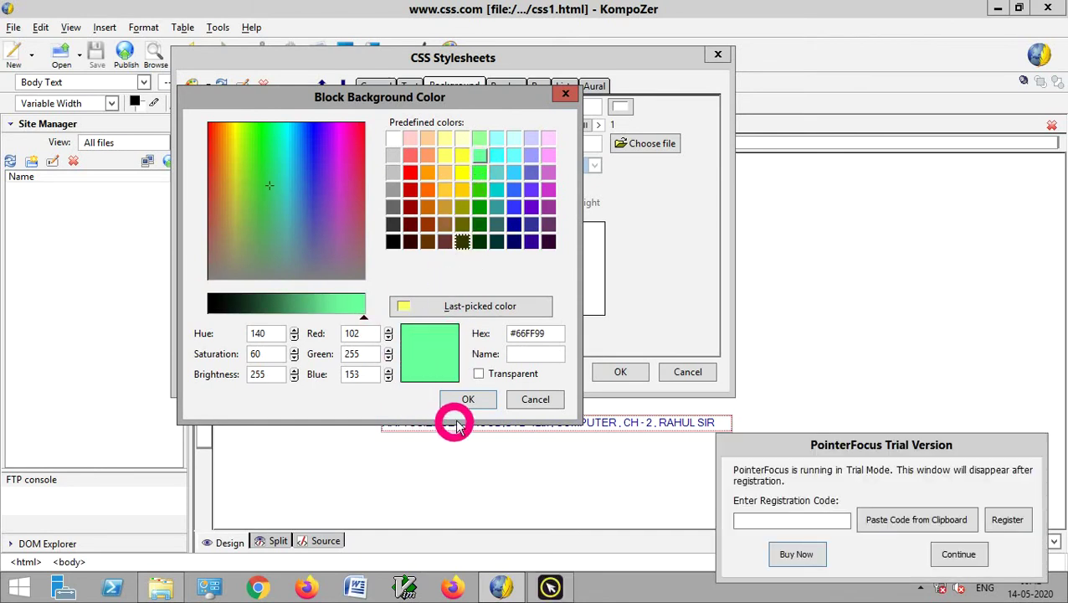
left_click(954, 556)
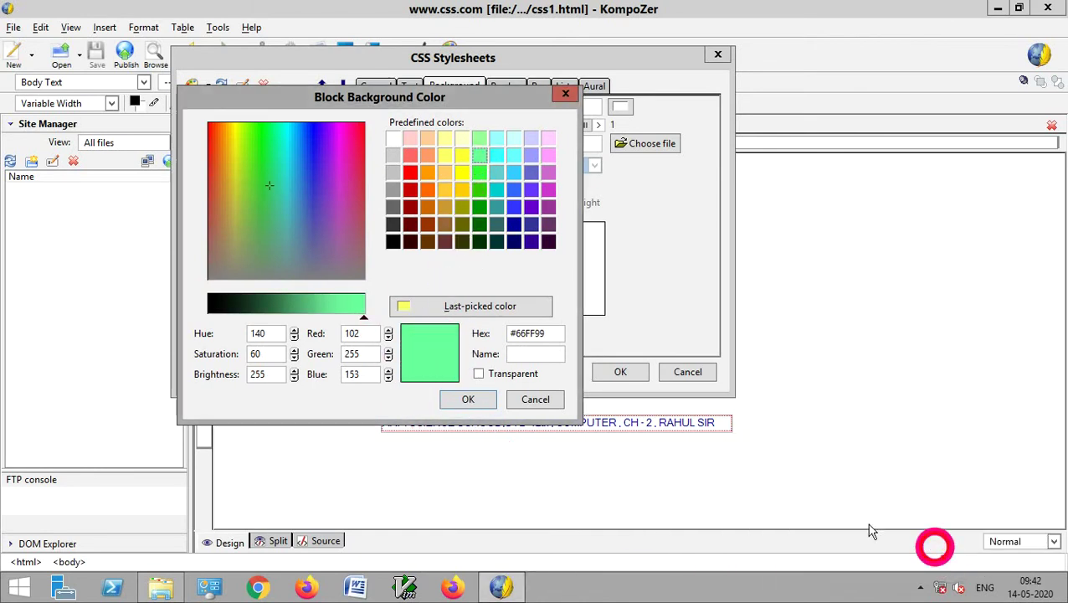
left_click(468, 401)
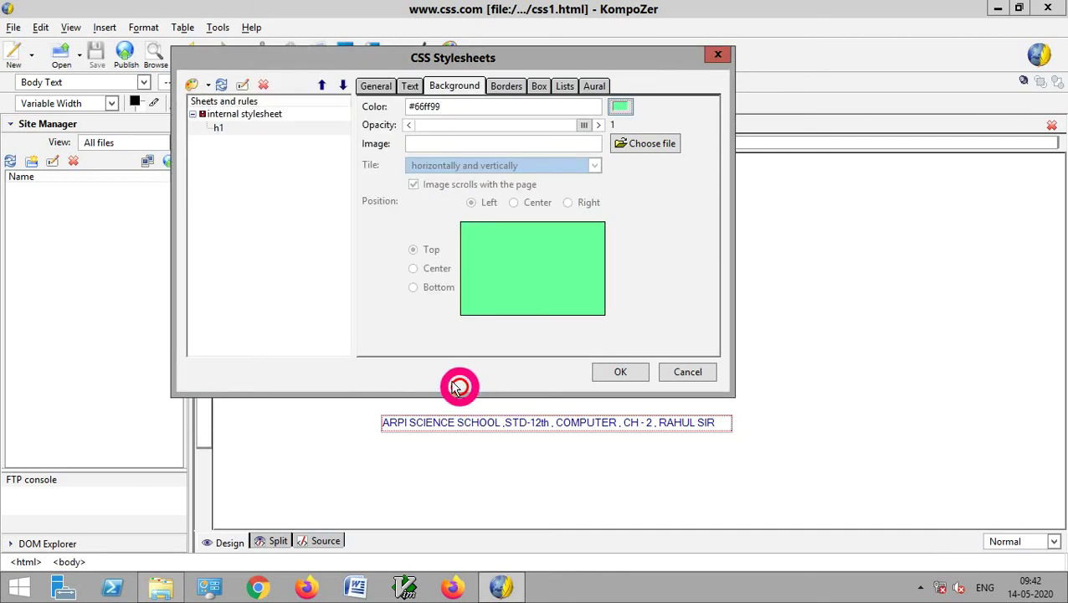
Step: Try the solid, dotted, dashed, double, groove and ridge border styles for the h1 rule, and settle on dotted for all four sides
left_click(509, 87)
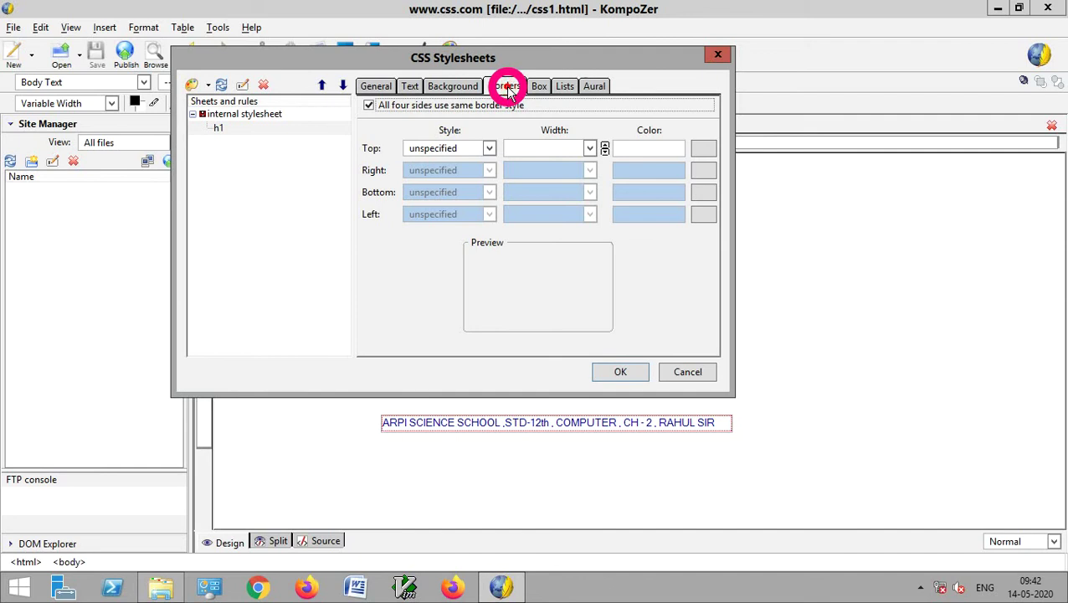
left_click(490, 150)
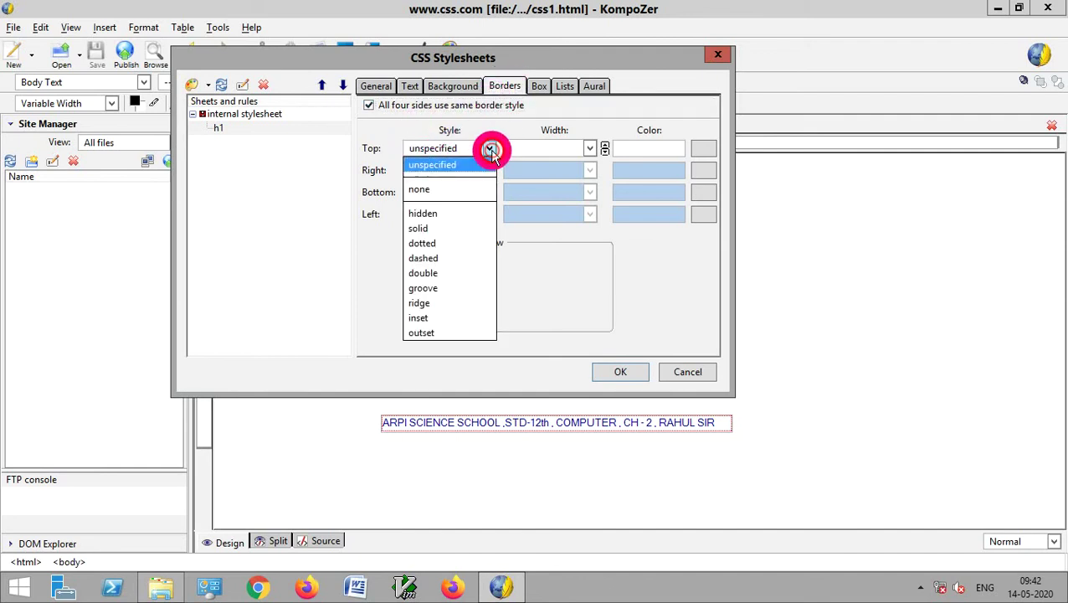
left_click(463, 229)
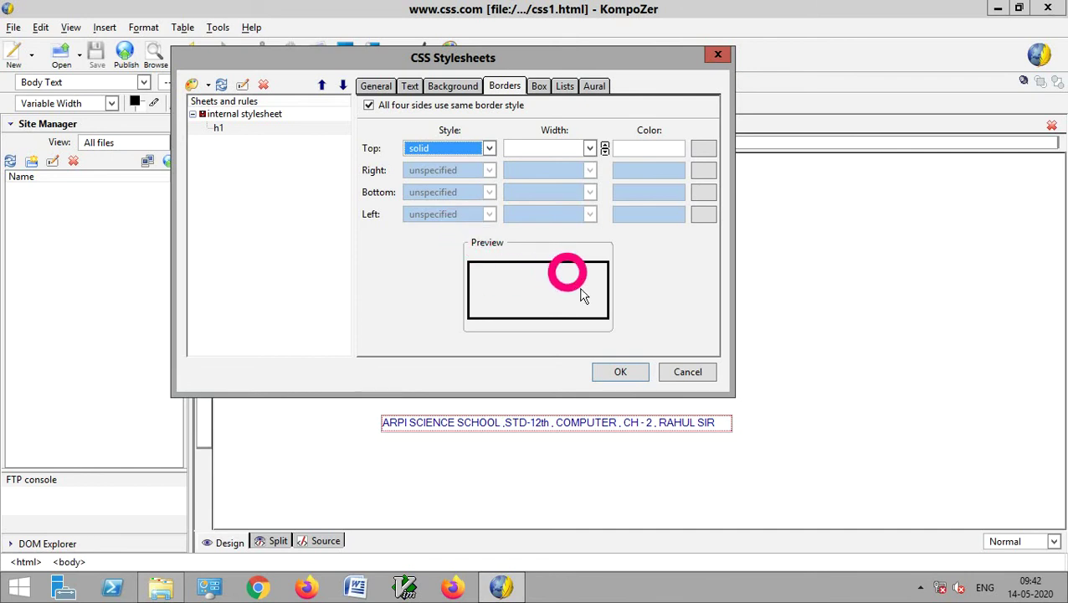
left_click(489, 148)
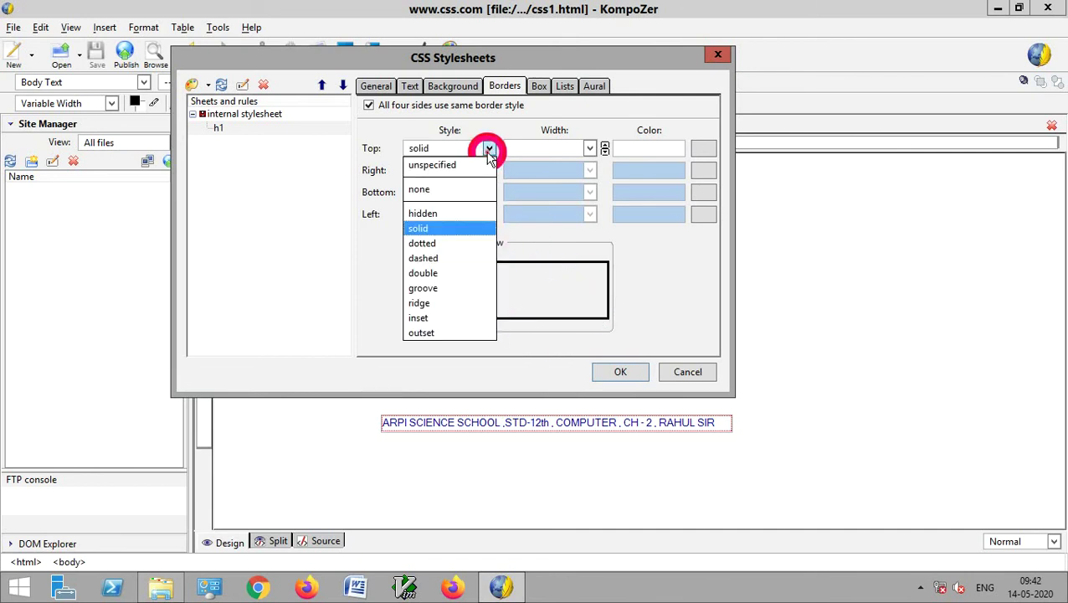
left_click(455, 244)
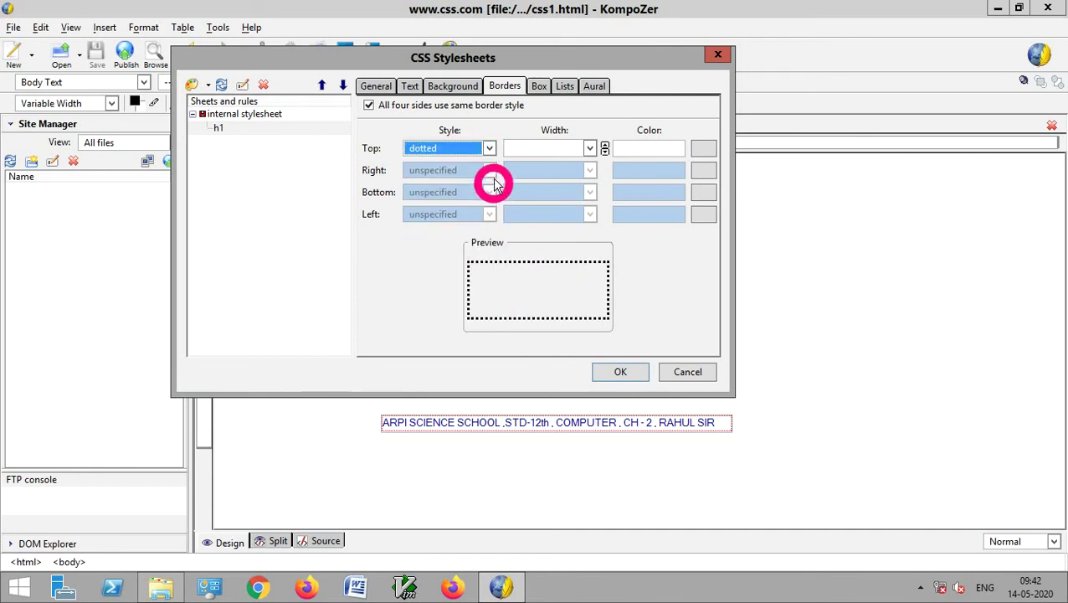
left_click(490, 148)
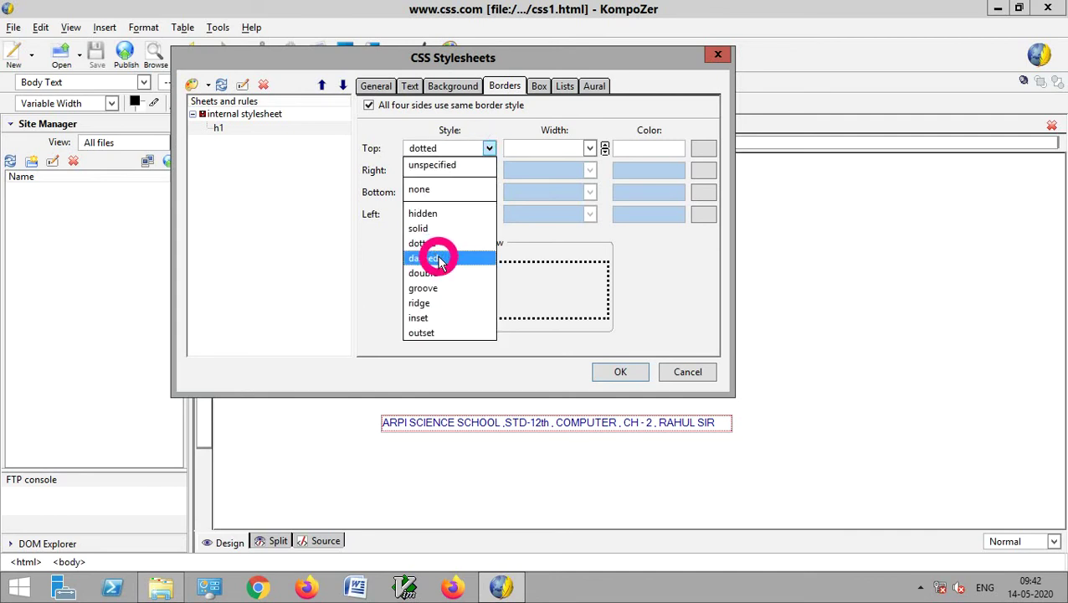
left_click(435, 257)
left_click(490, 148)
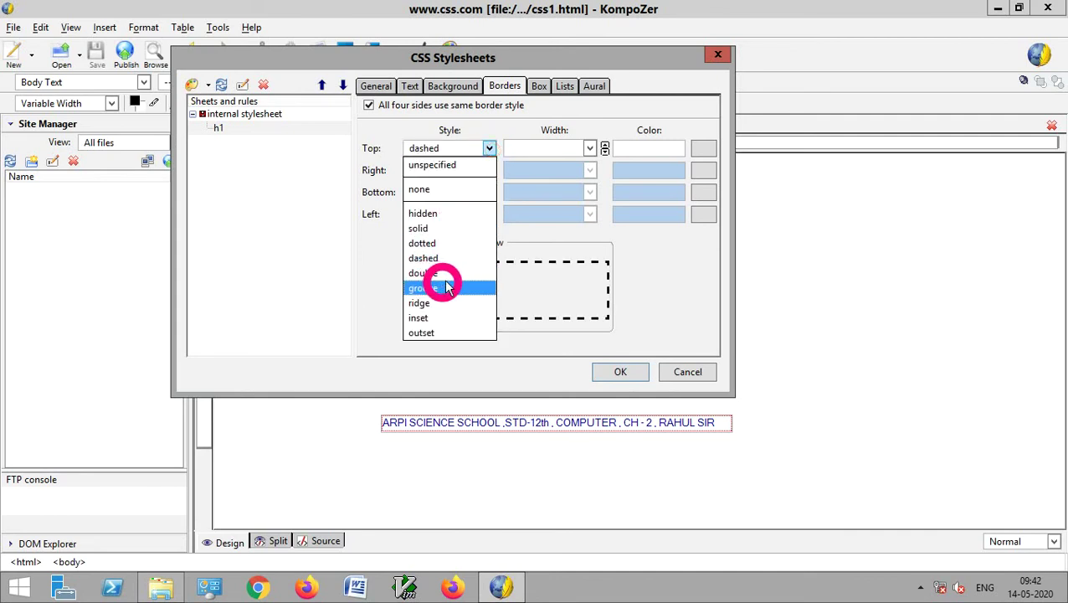
left_click(442, 273)
left_click(489, 149)
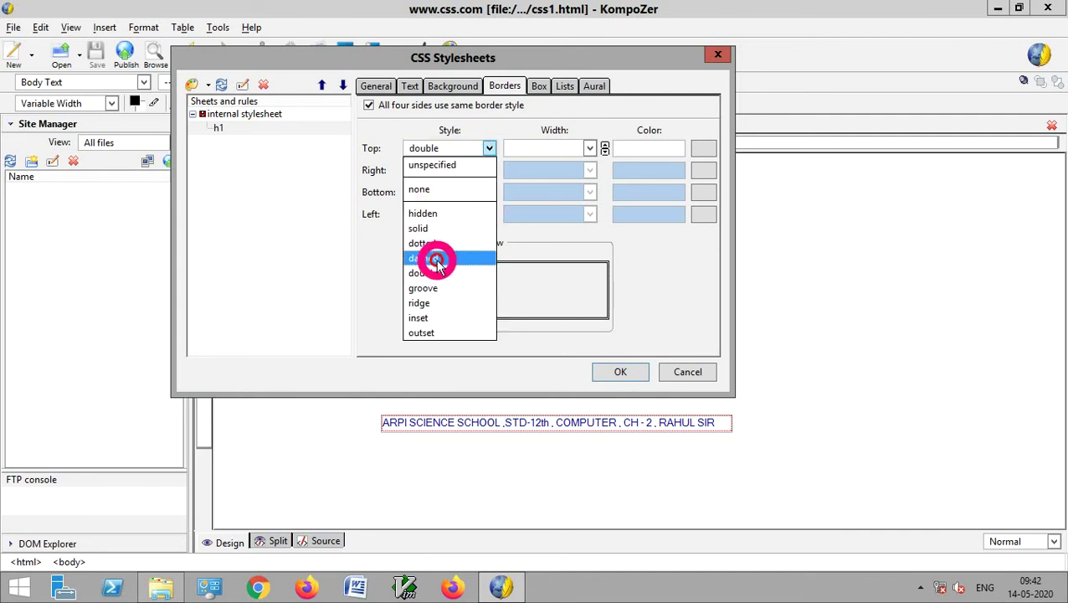
left_click(444, 287)
left_click(490, 149)
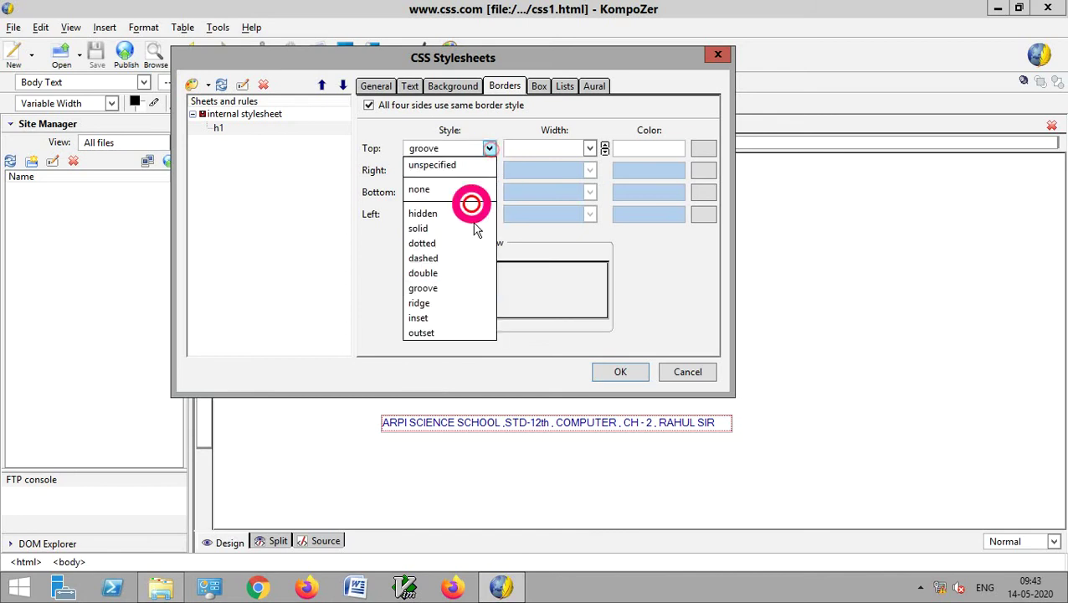
left_click(468, 299)
left_click(490, 147)
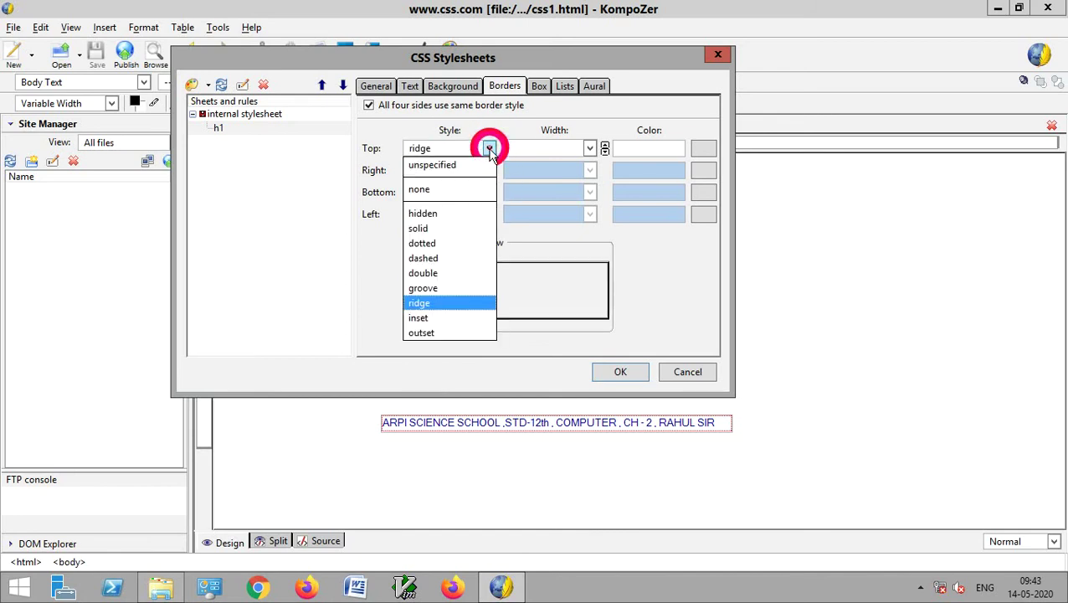
left_click(441, 246)
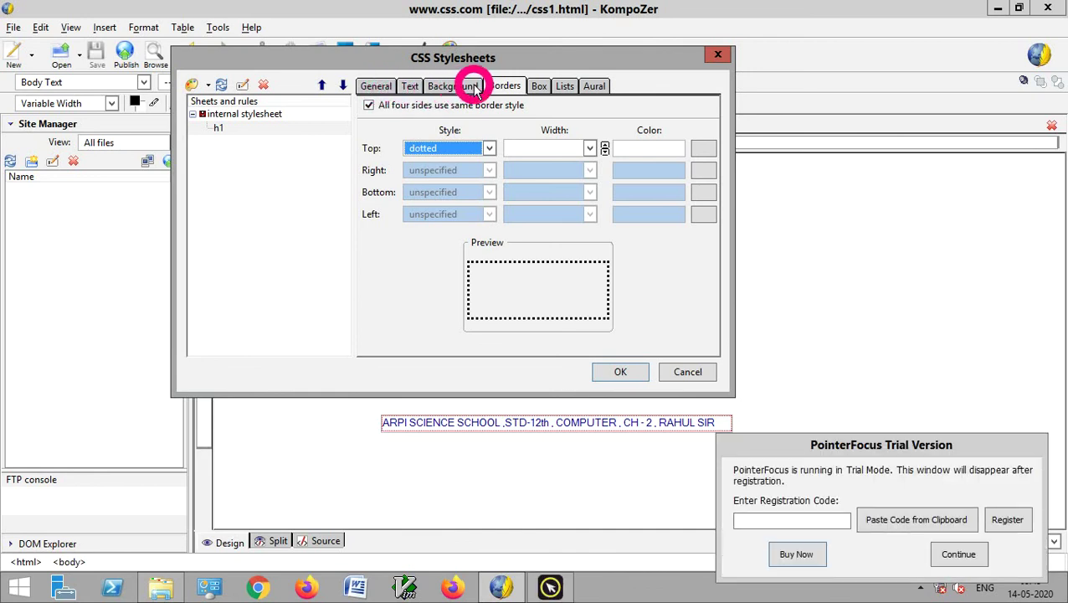
left_click(957, 554)
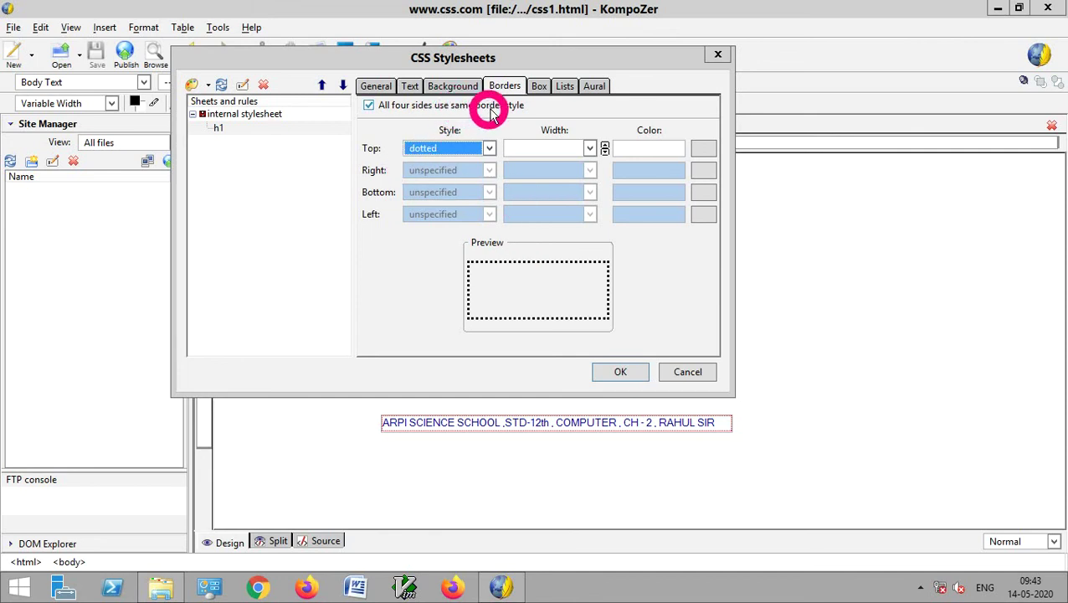
Step: Review the h1 rule's full list of declarations, dismissing the PointerFocus trial notice, and apply the internal stylesheet to the page
left_click(376, 86)
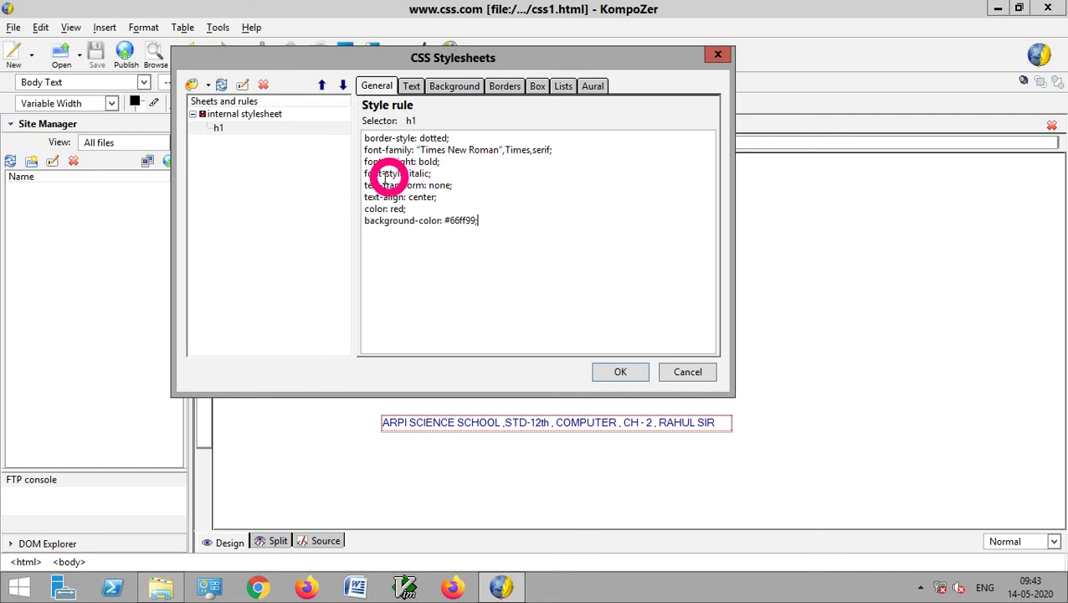
left_click(442, 221)
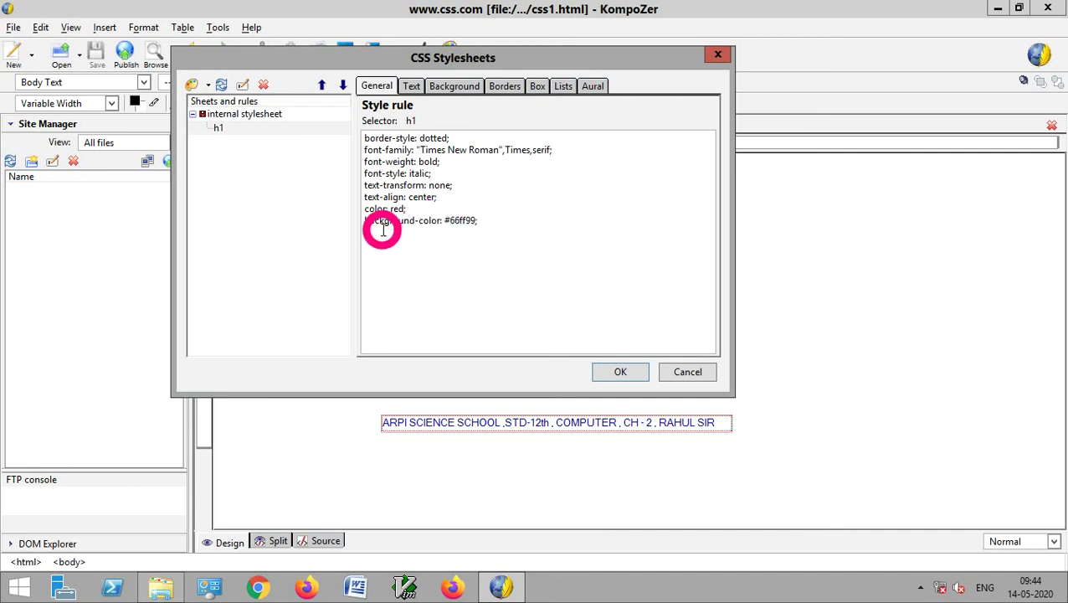
left_click(459, 225)
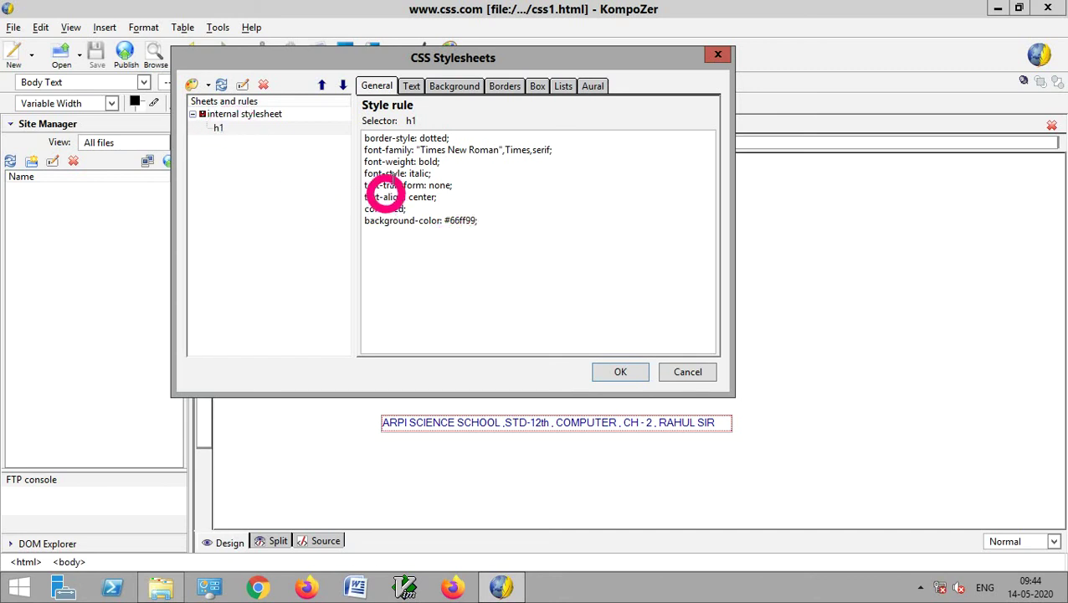
left_click(370, 173)
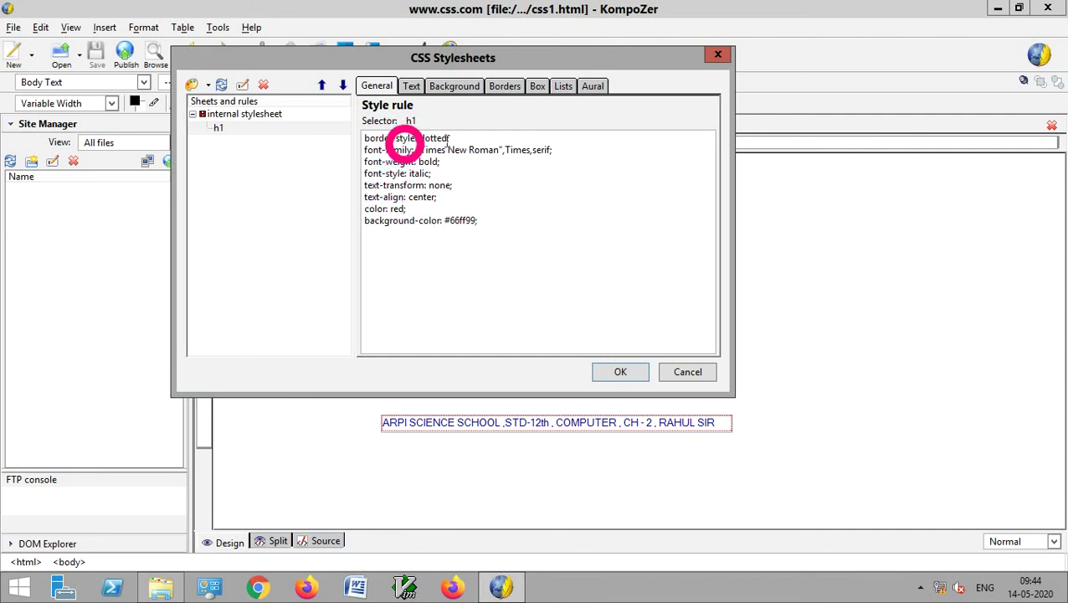
left_click(400, 257)
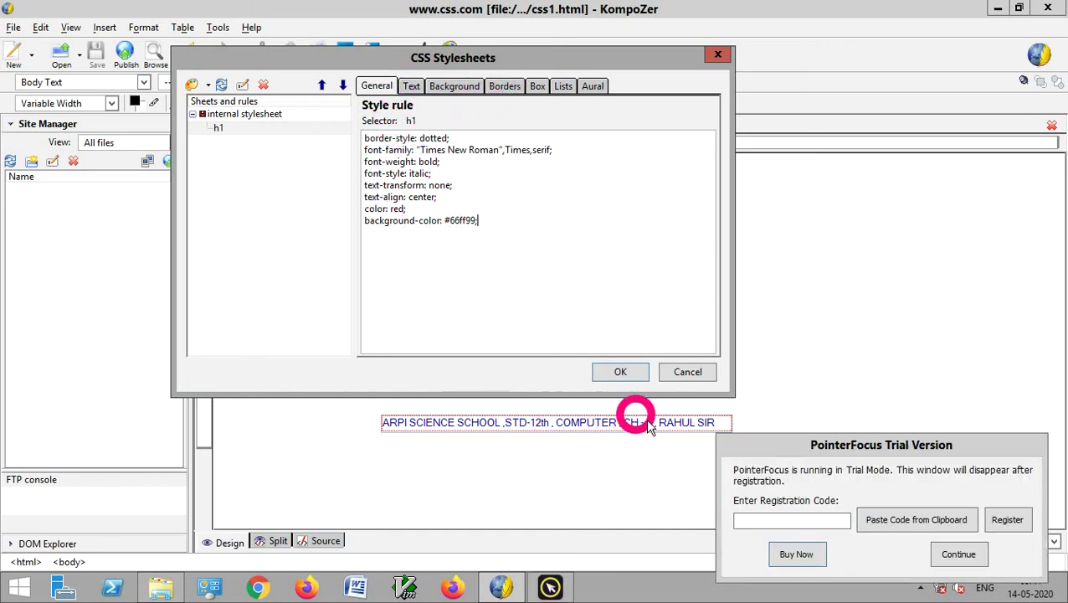
left_click(959, 557)
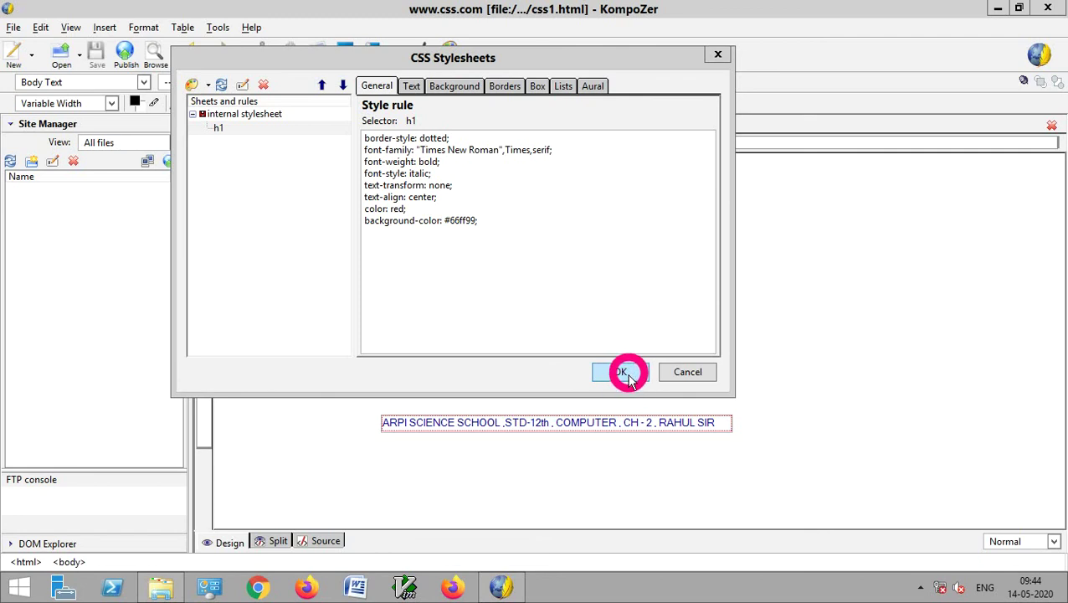
left_click(621, 372)
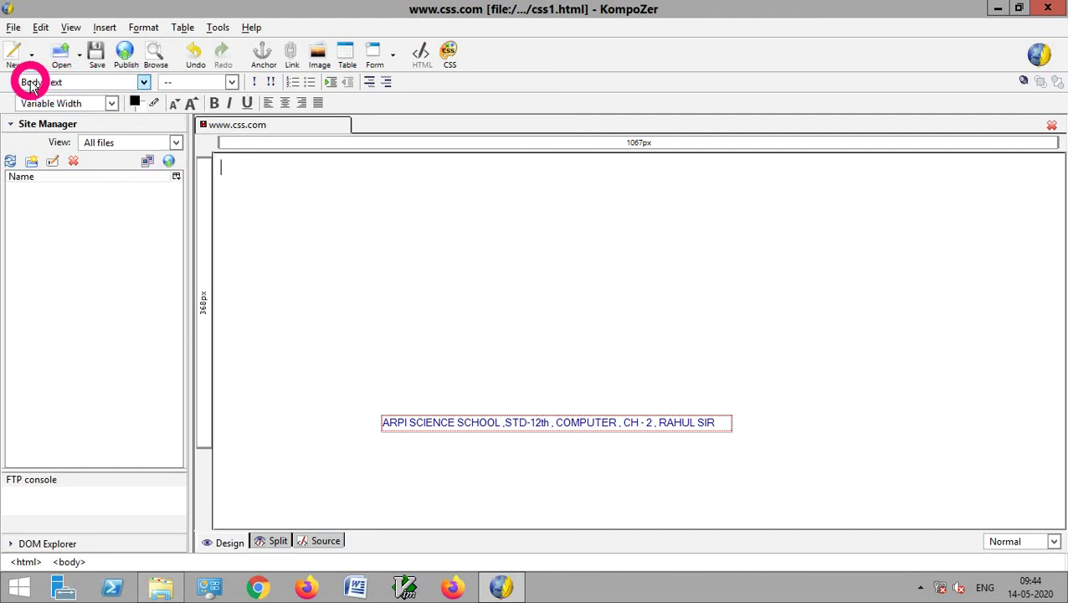
Step: Add a Heading 1 reading "ARPI SCIENCE SCHOOL" at the start of the page and dismiss the PointerFocus trial notice
left_click(144, 84)
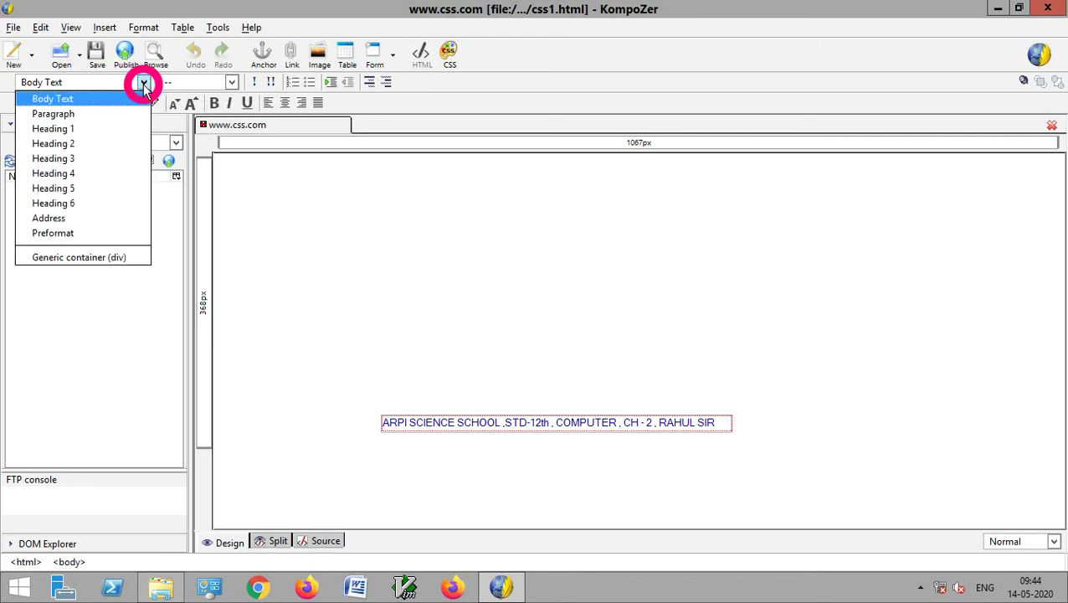
left_click(107, 131)
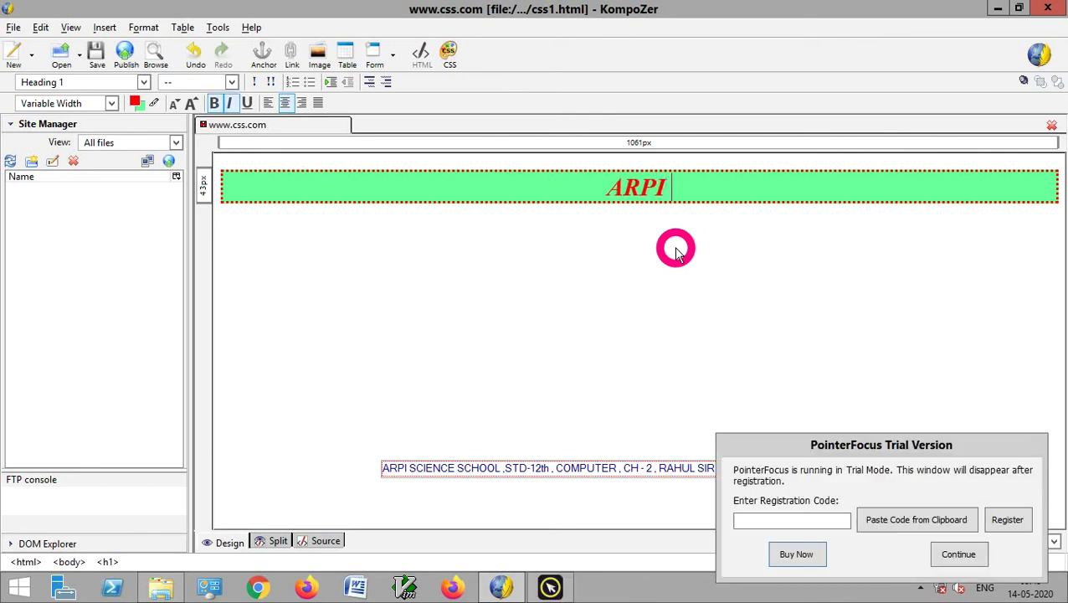
type("I")
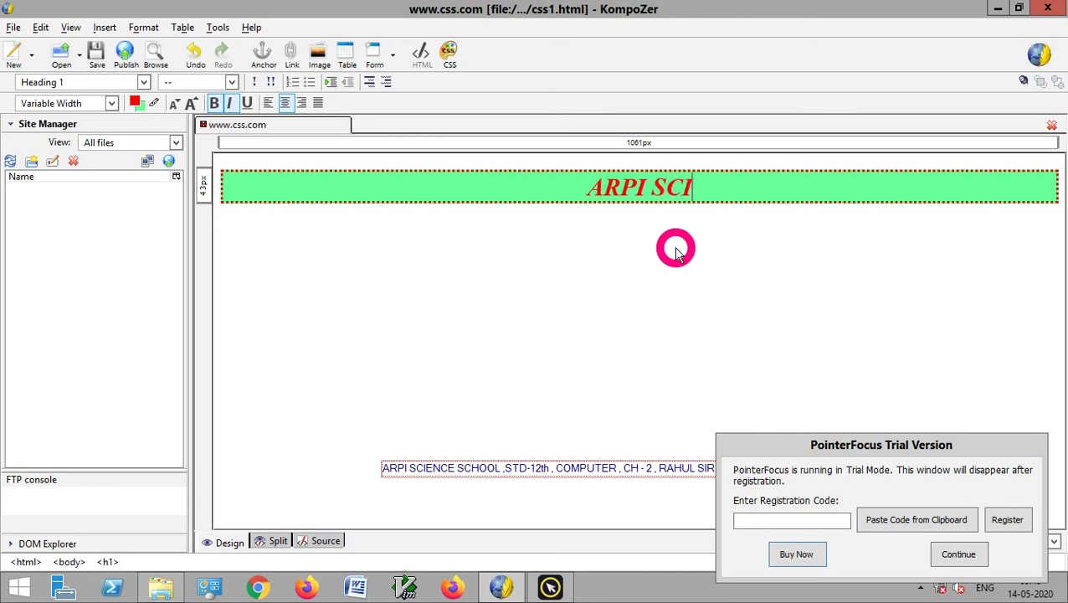
type("ENCE")
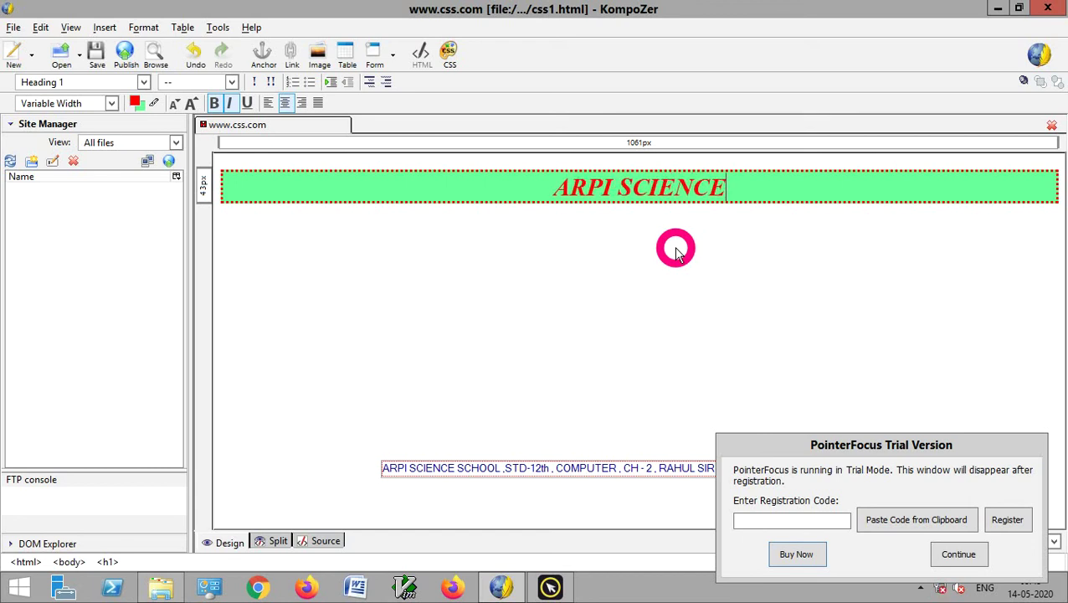
type(" SCHOOL")
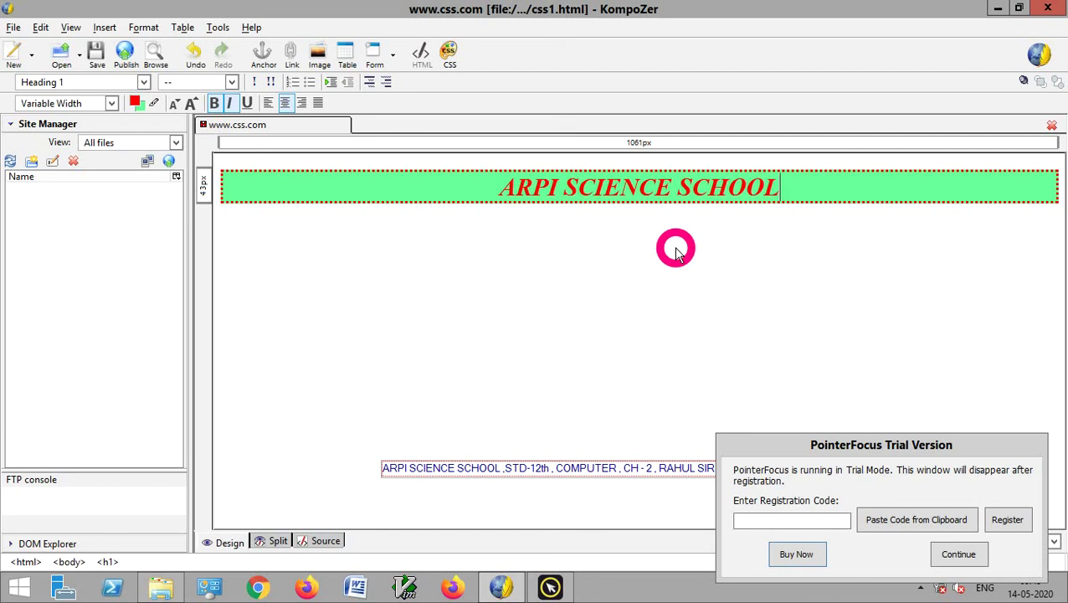
left_click(984, 559)
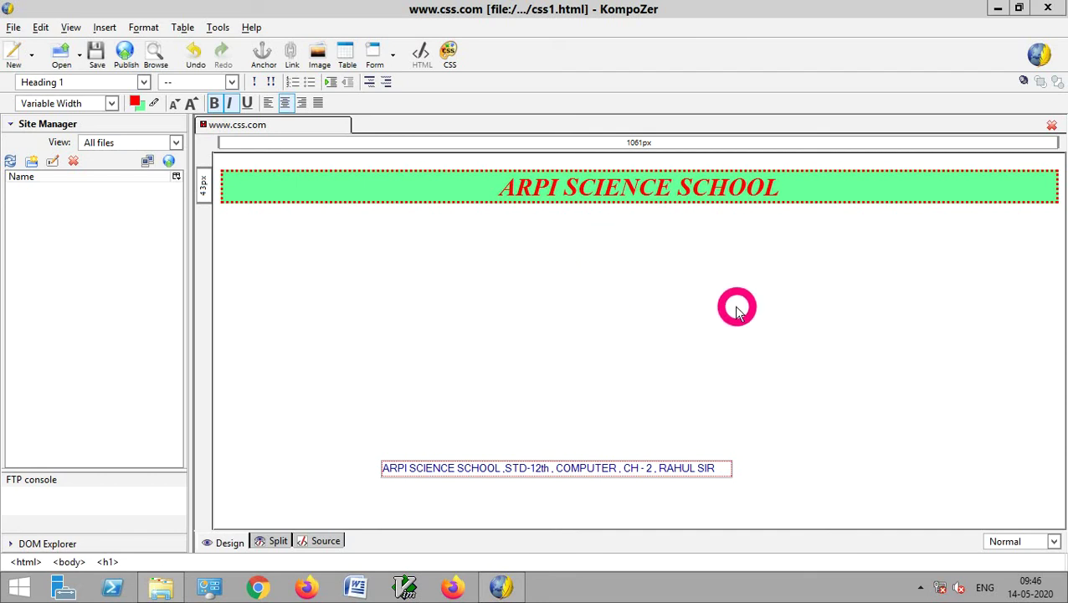
left_click(921, 588)
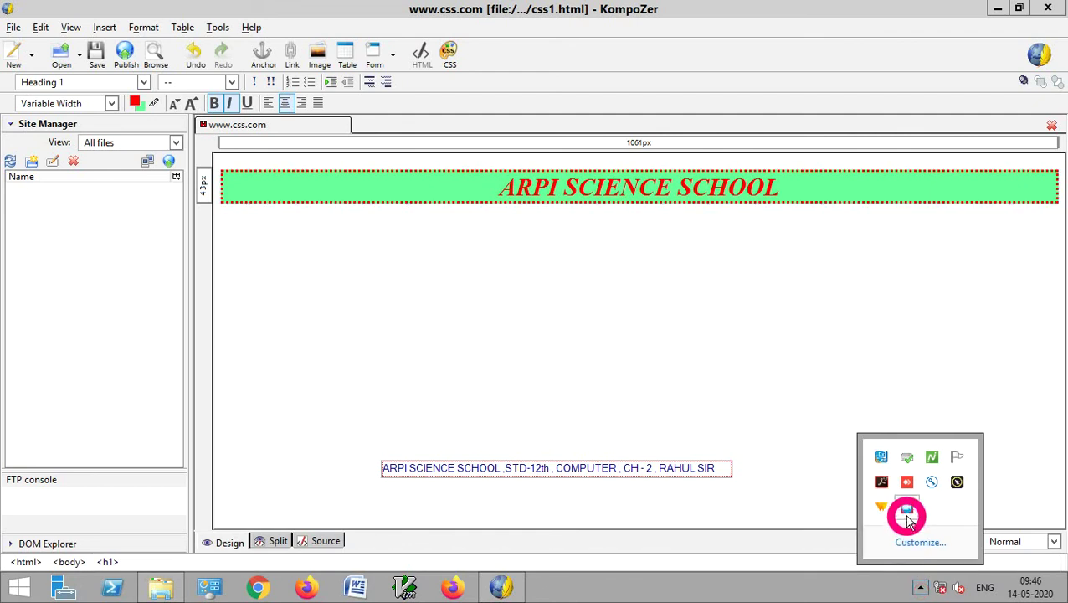